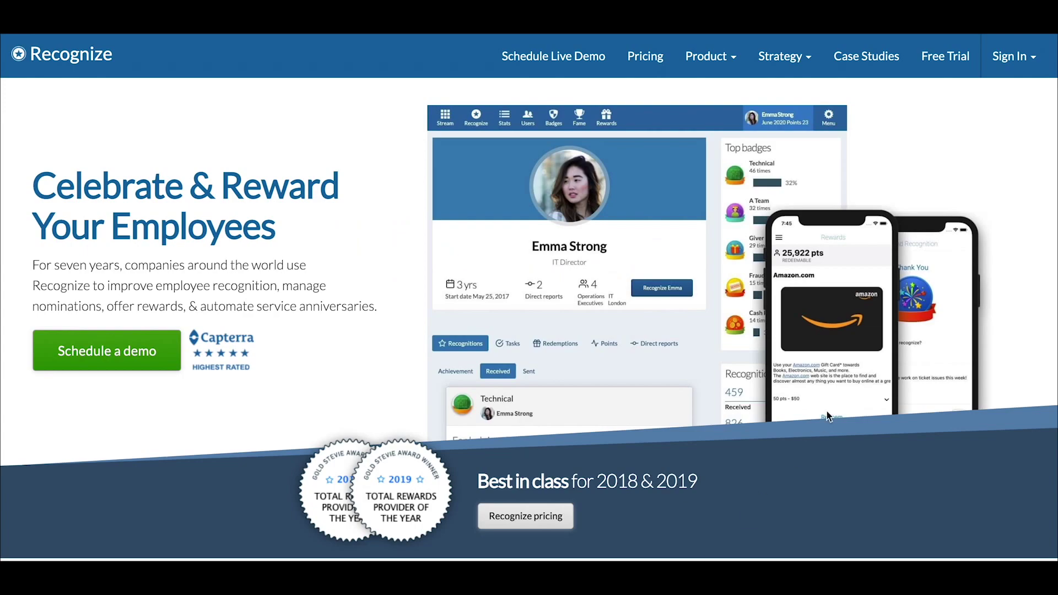
# Enter an e-mail in the login form, clear it again, and choose Sign in with Google.
pyautogui.click(1018, 61)
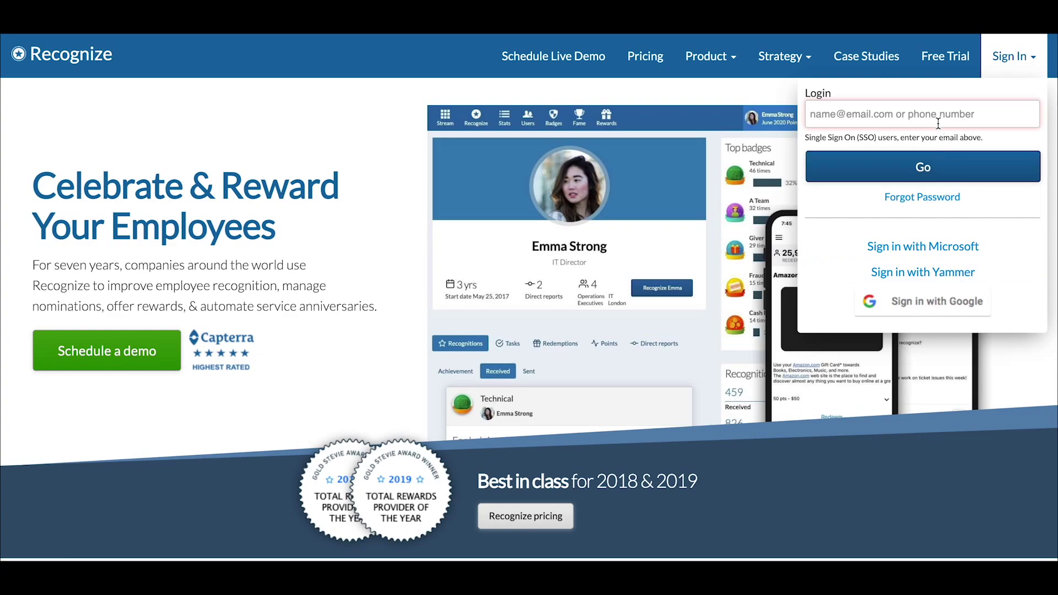
pyautogui.scroll(-1, 939, 115)
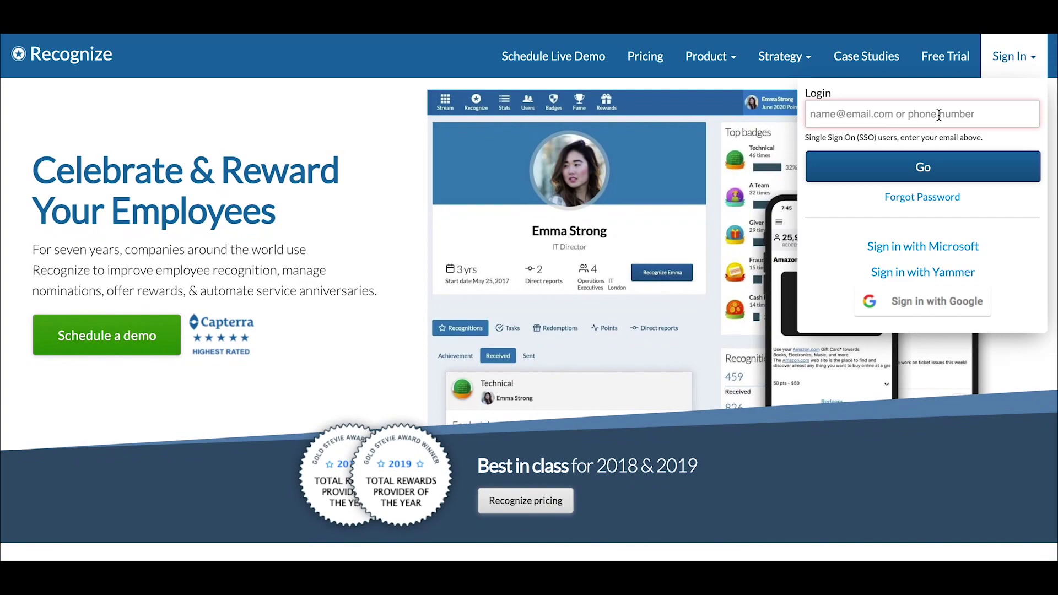
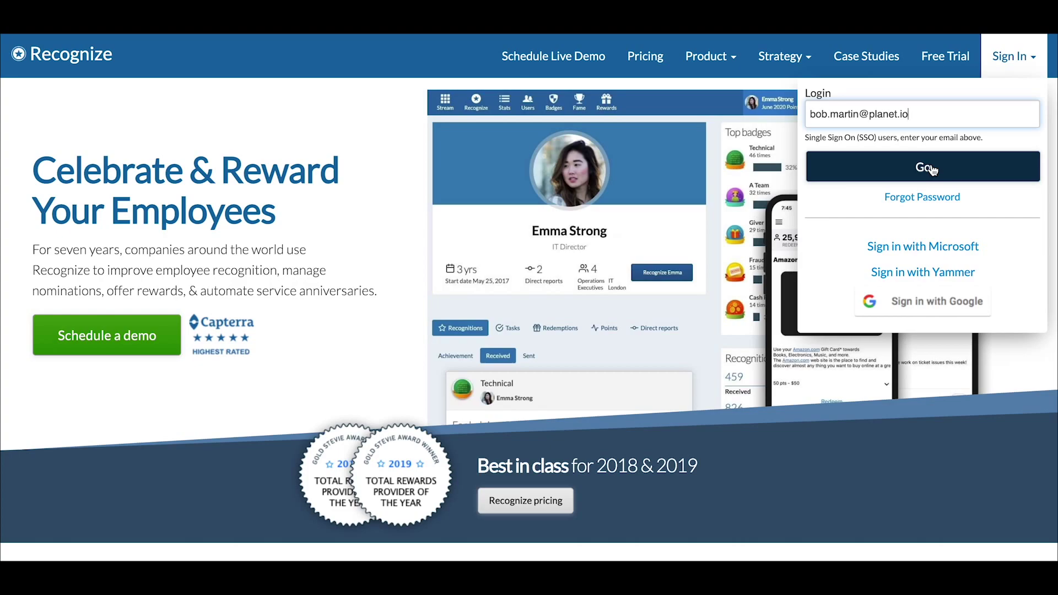
pyautogui.tripleClick(932, 112)
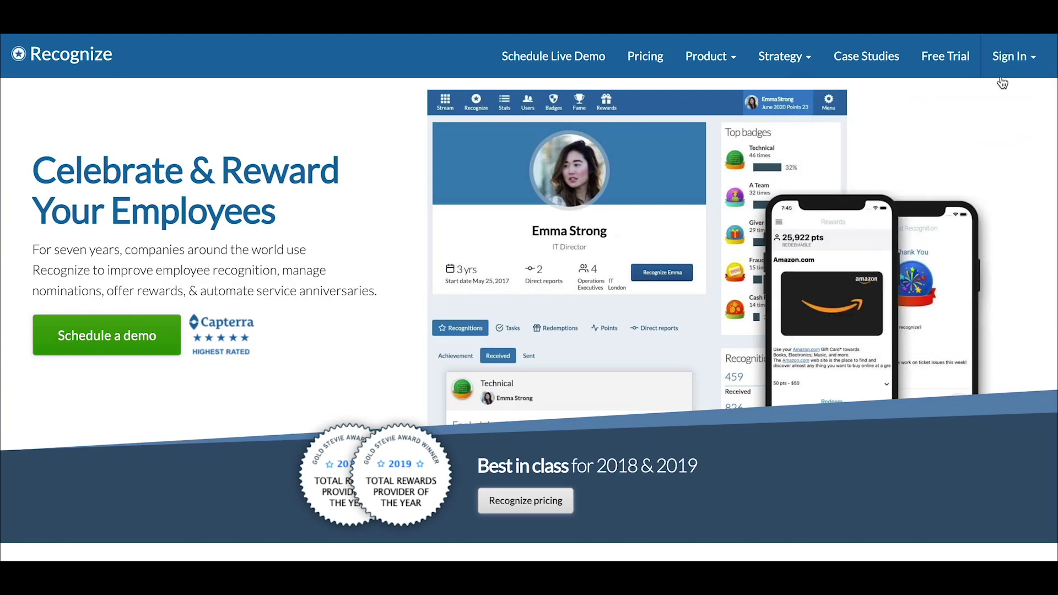
pyautogui.click(1013, 56)
pyautogui.press('BackSpace')
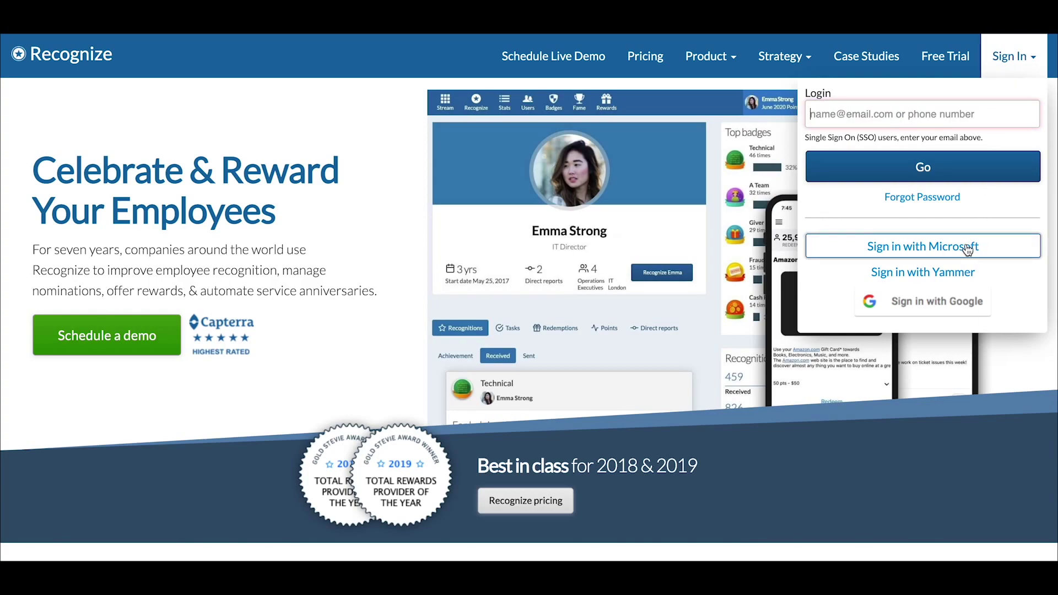
pyautogui.click(959, 309)
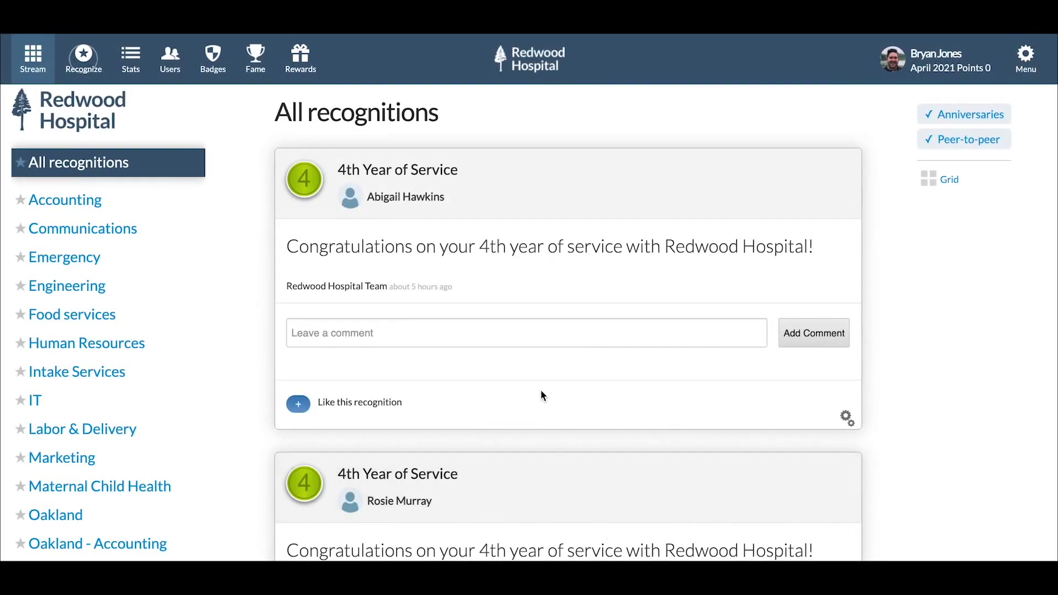
# Scroll the recognitions feed, visit the Recognize and Rewards pages, then bring up the account menu.
pyautogui.scroll(-5, 541, 395)
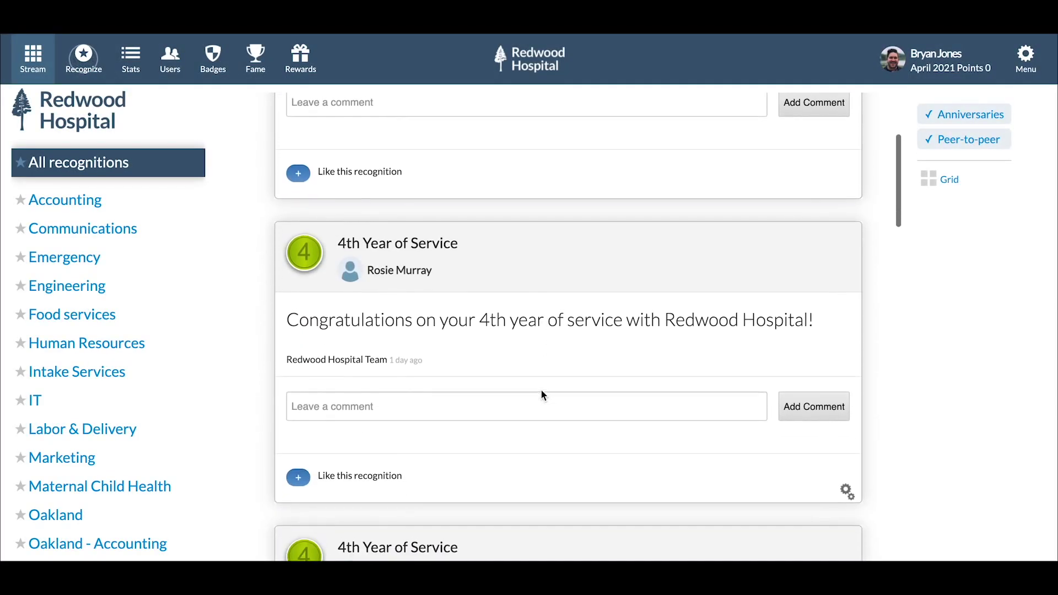
pyautogui.scroll(-5, 541, 389)
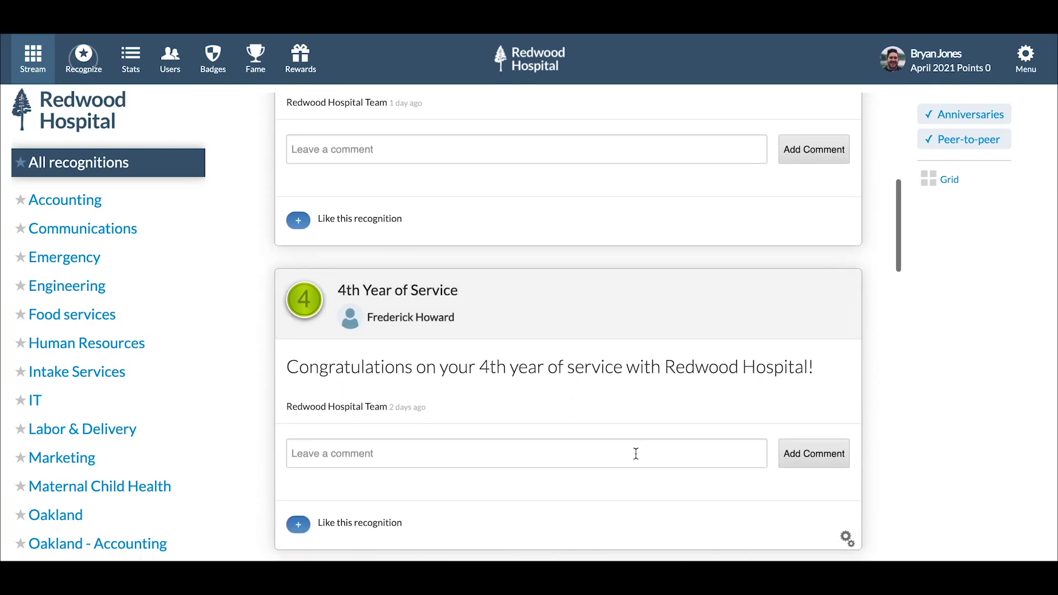
pyautogui.click(74, 72)
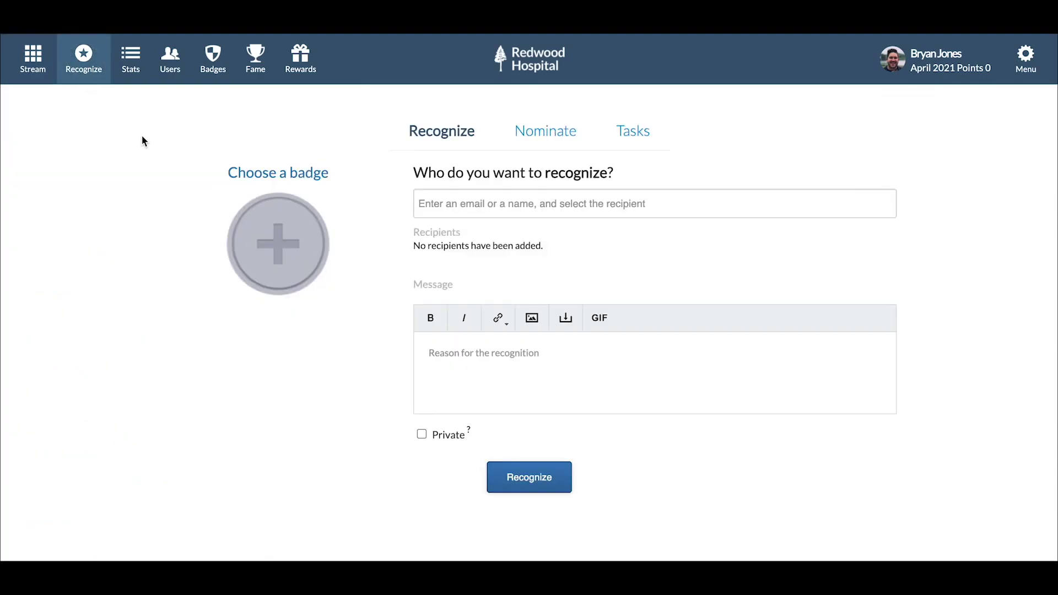
pyautogui.click(305, 71)
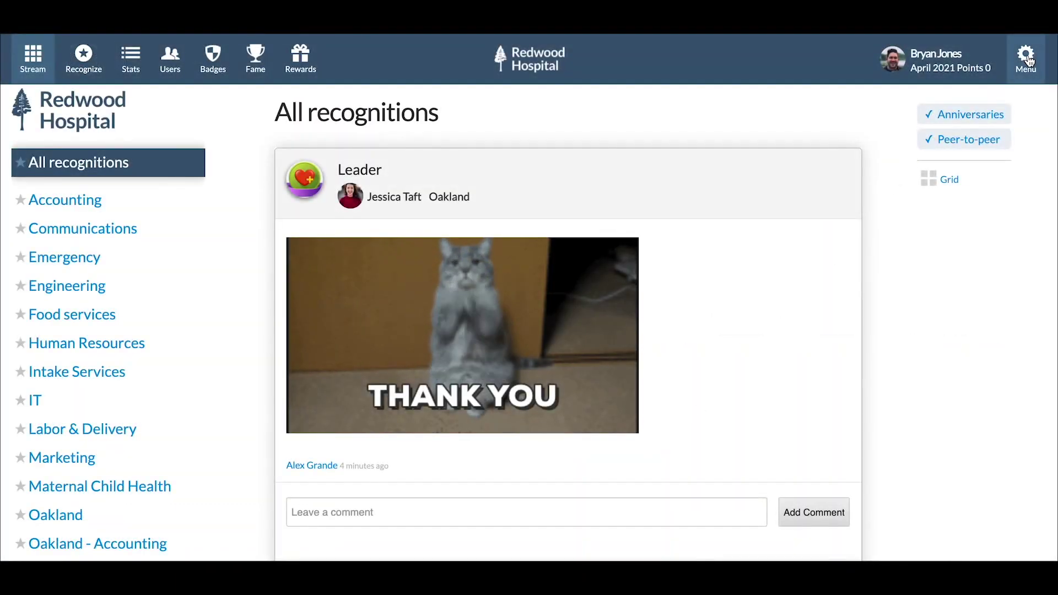
pyautogui.click(1028, 60)
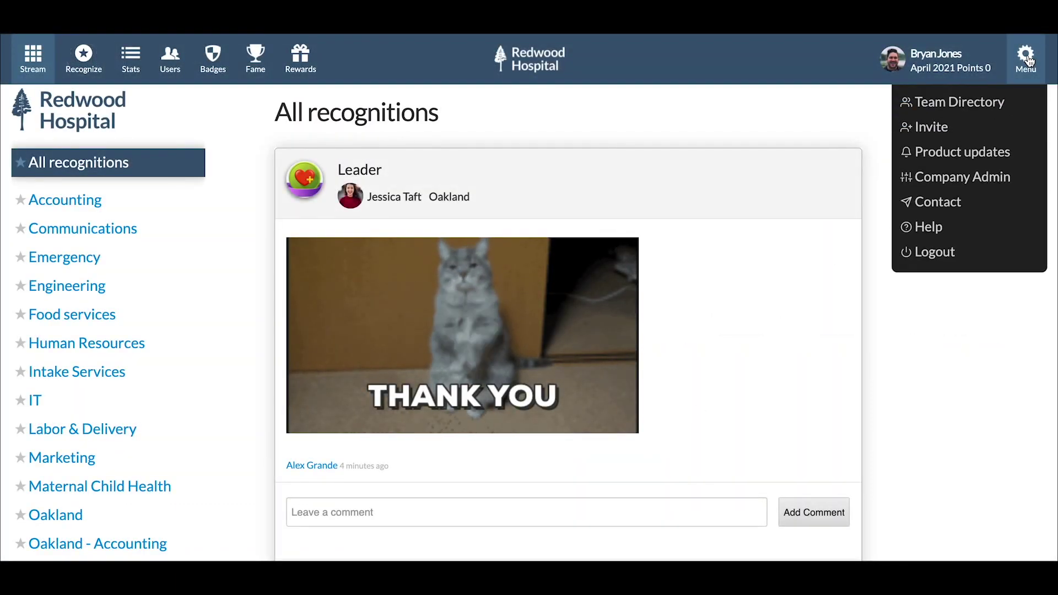
# Scroll through the Company Admin dashboard's user and recognition charts, then go to Users.
pyautogui.click(984, 181)
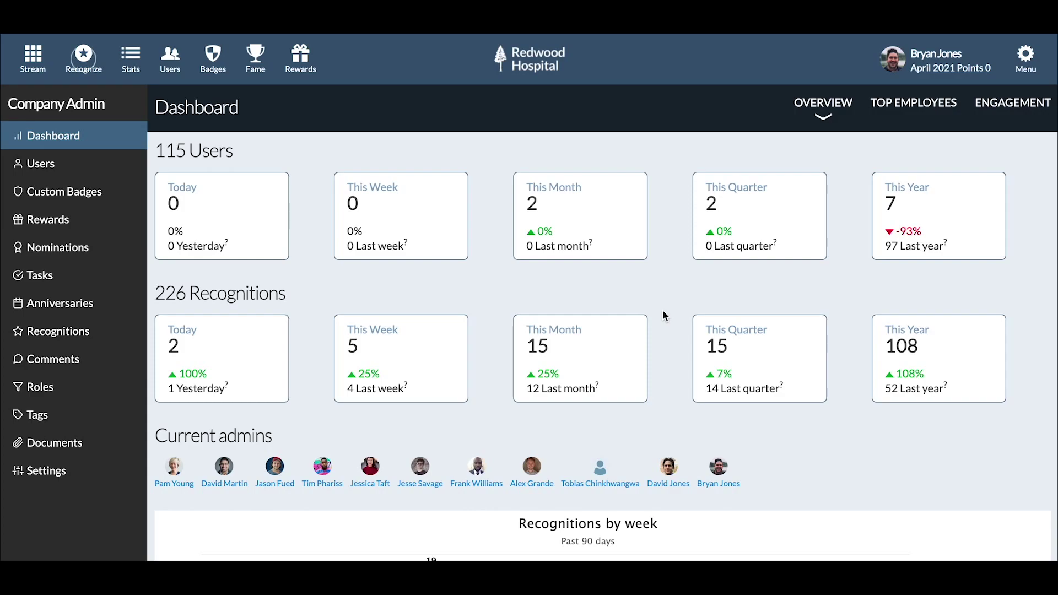
pyautogui.scroll(-3, 665, 315)
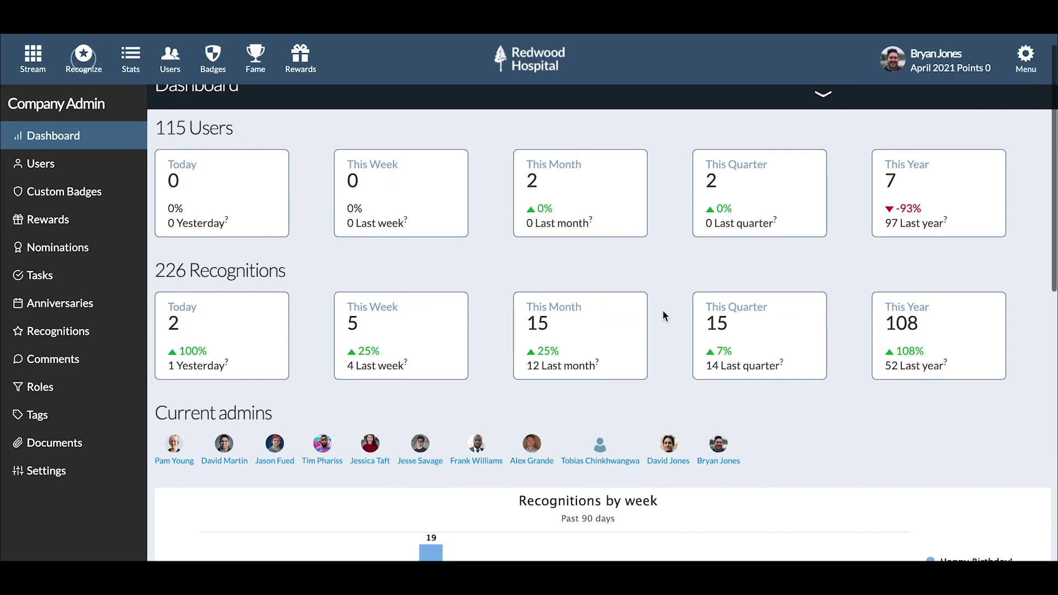
pyautogui.scroll(-3, 665, 315)
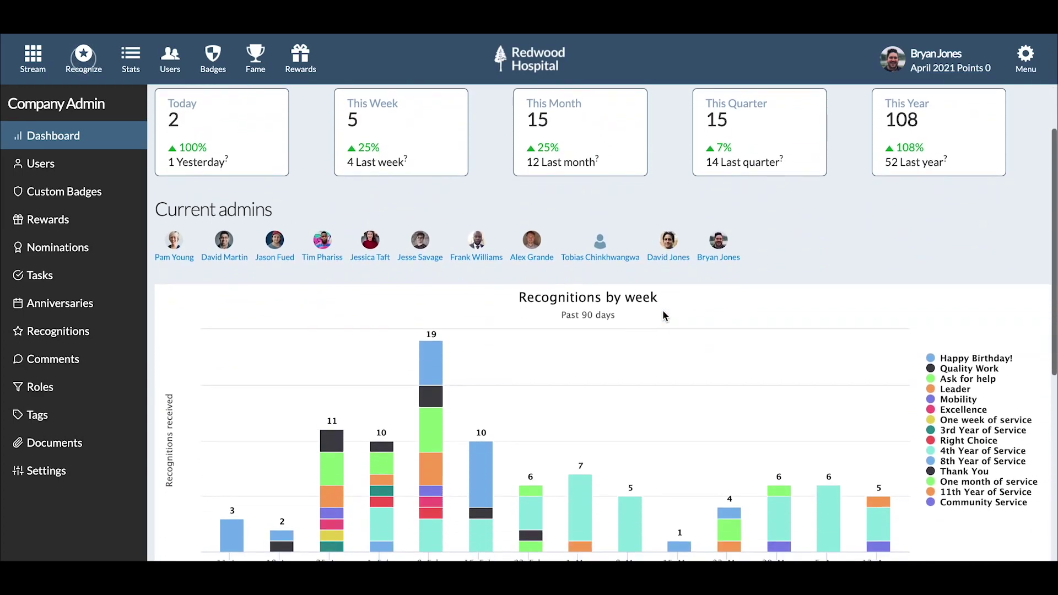
pyautogui.scroll(-3, 664, 315)
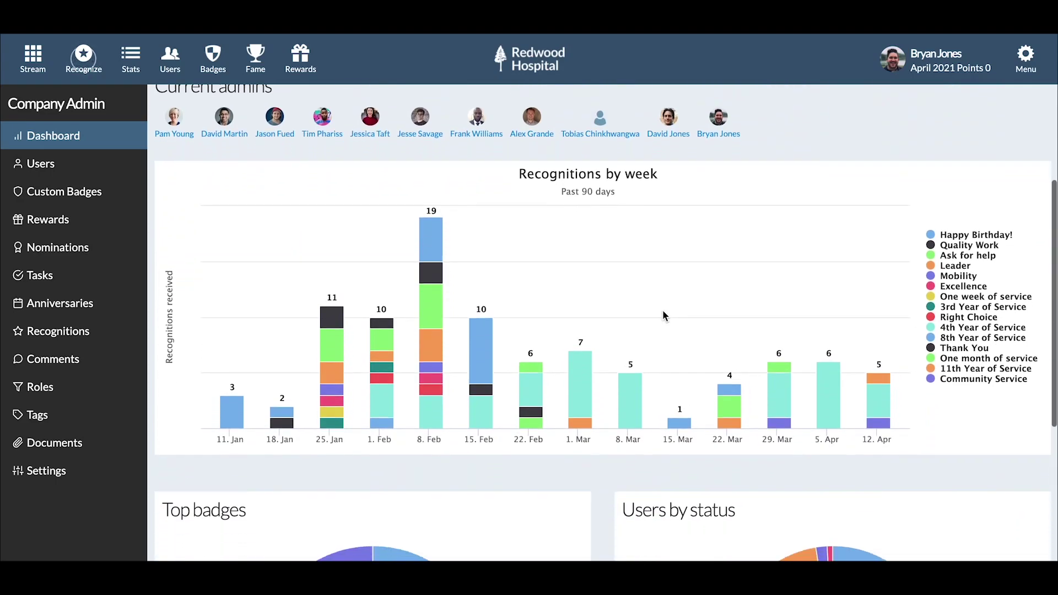
pyautogui.scroll(-3, 664, 316)
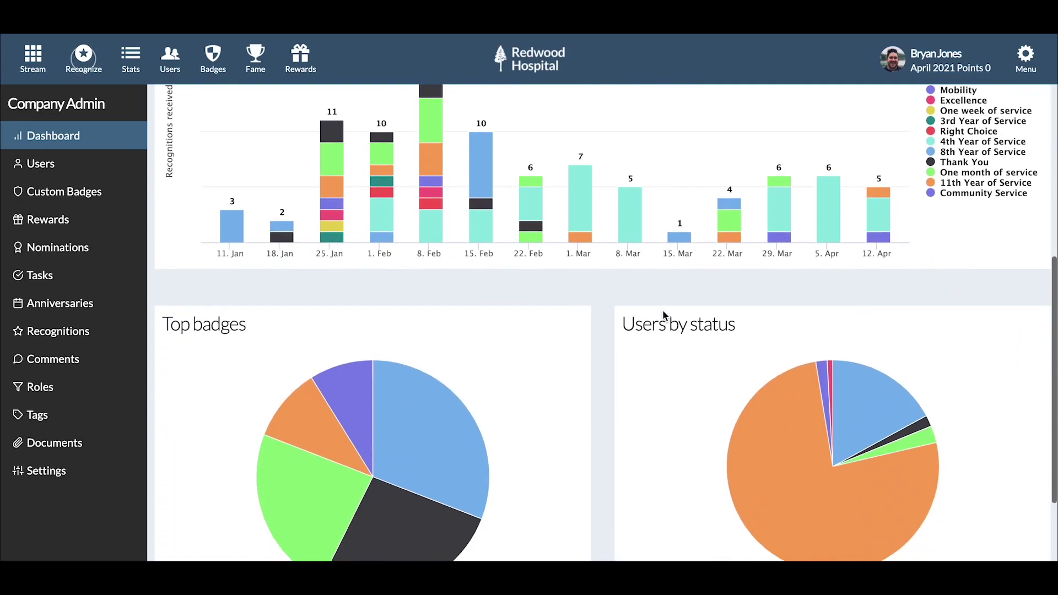
pyautogui.scroll(-3, 664, 315)
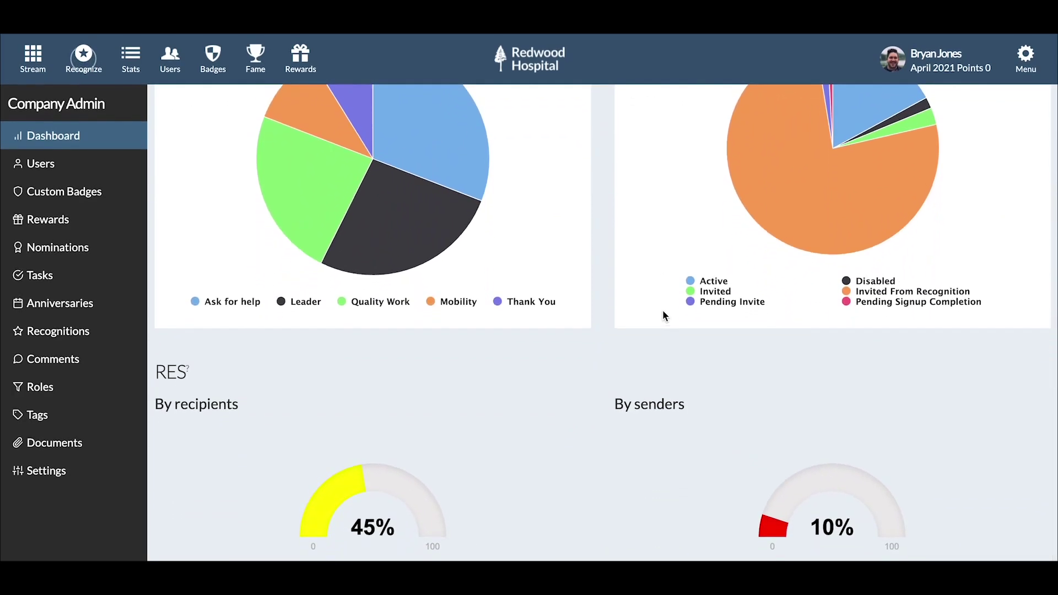
pyautogui.scroll(10, 664, 315)
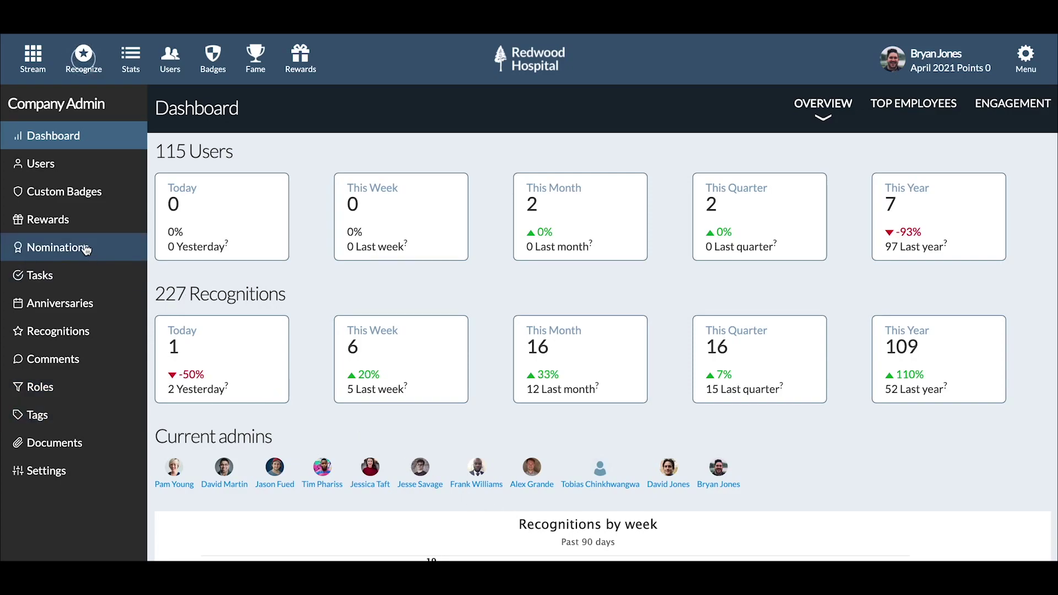
pyautogui.click(36, 172)
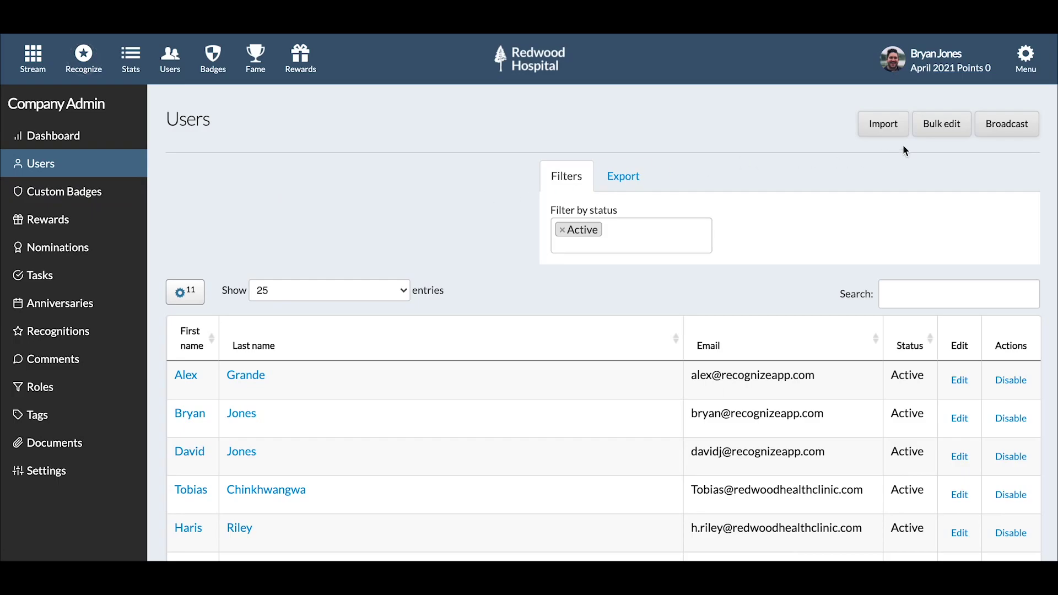
# Browse every user in the Bulk edit table, finish with Done, and go to Recognize.
pyautogui.click(946, 134)
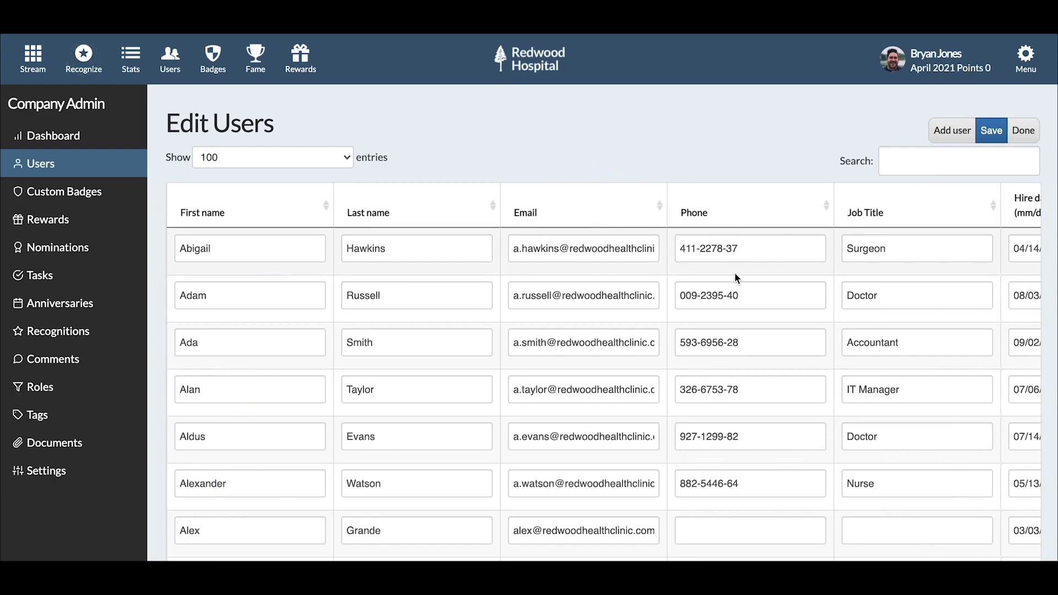
pyautogui.scroll(-4, 735, 277)
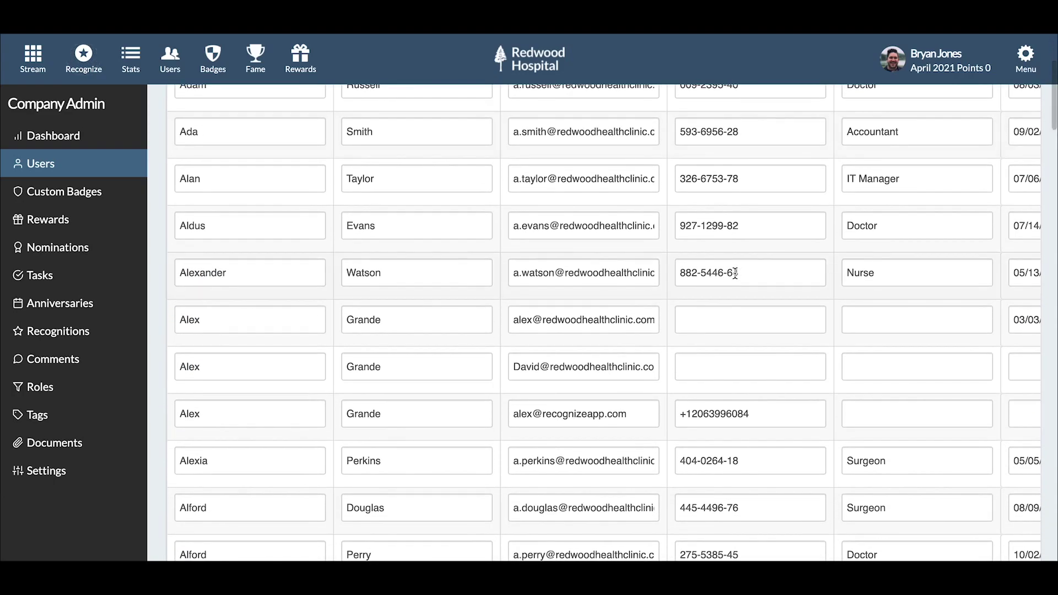
pyautogui.scroll(4, 735, 273)
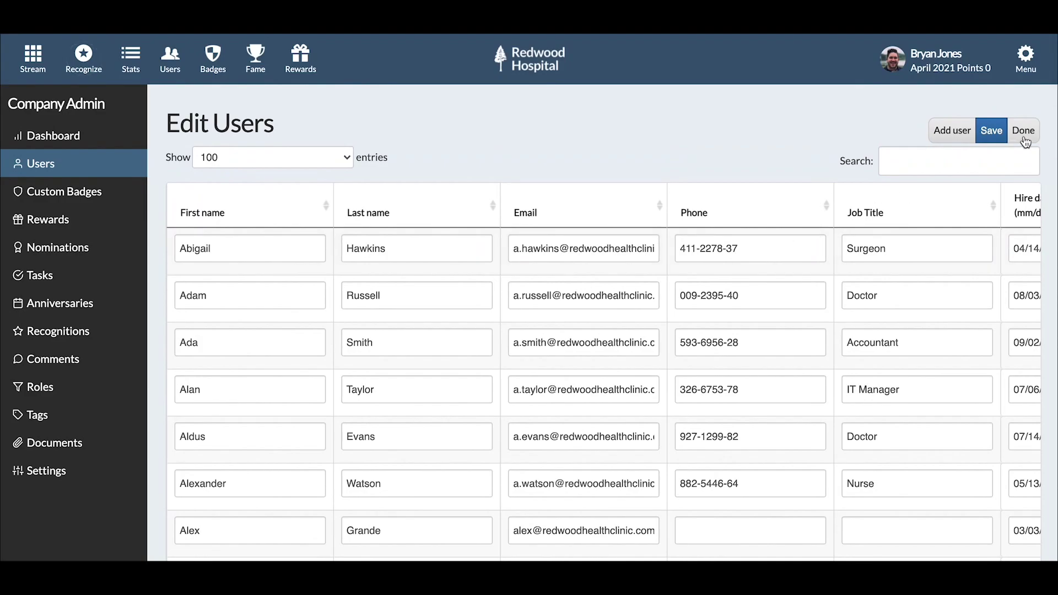
pyautogui.click(1024, 132)
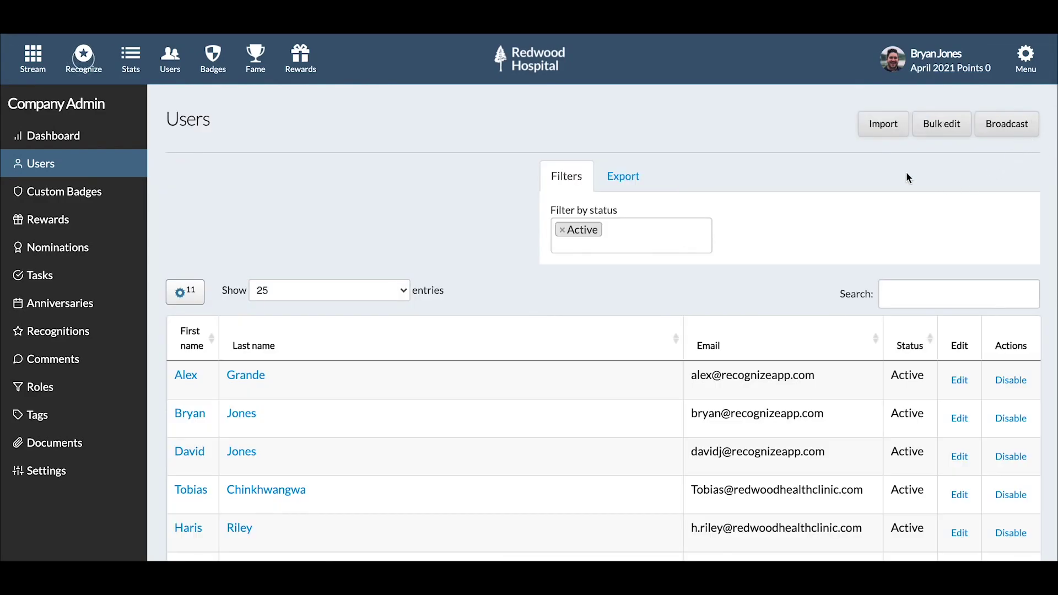
pyautogui.click(881, 128)
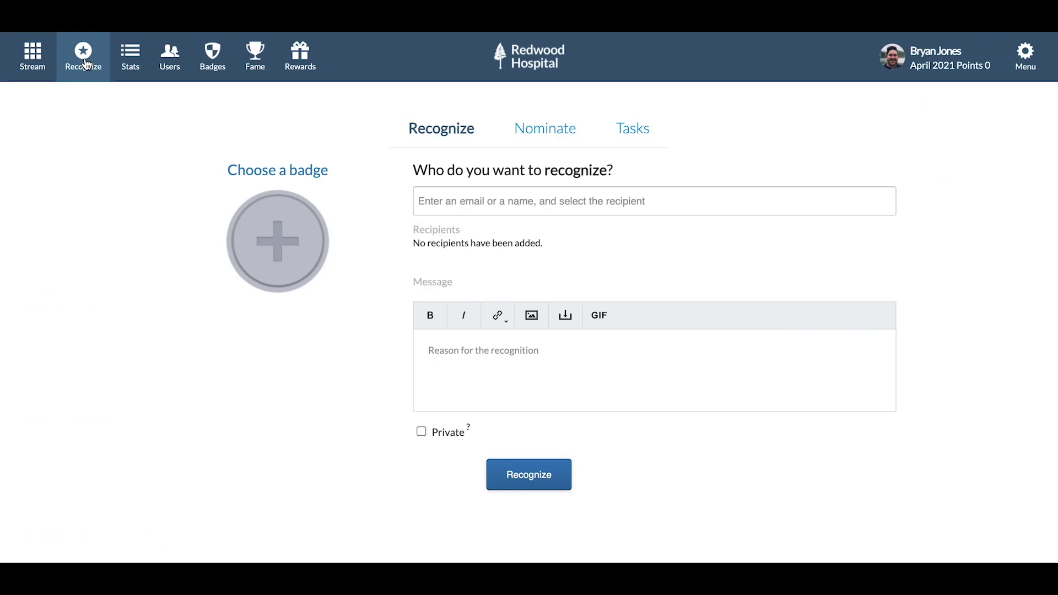
# Scroll through the All badges list and close it without choosing a badge.
pyautogui.click(278, 176)
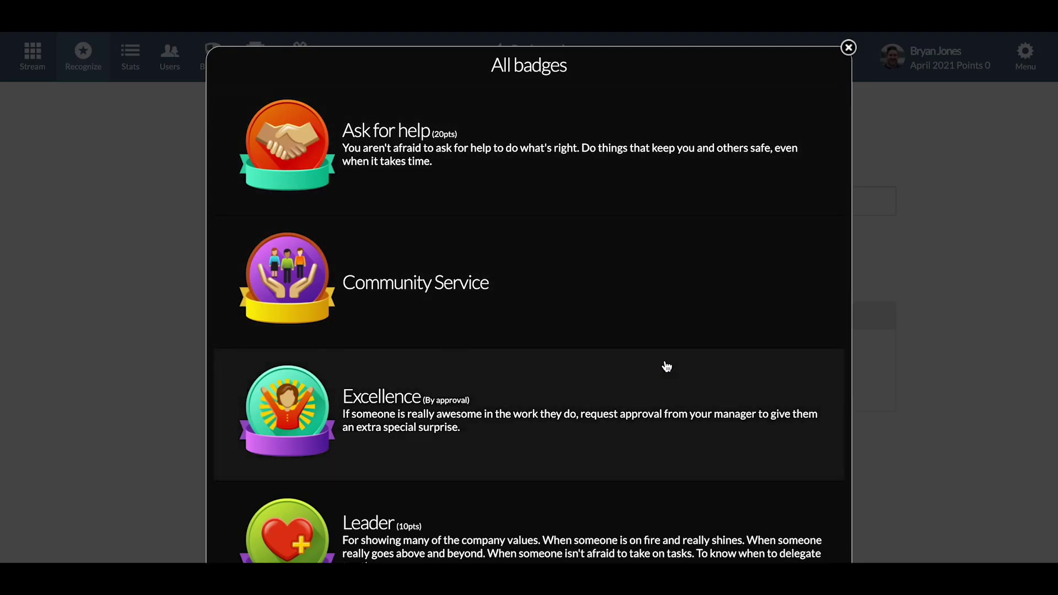
pyautogui.scroll(-6, 666, 366)
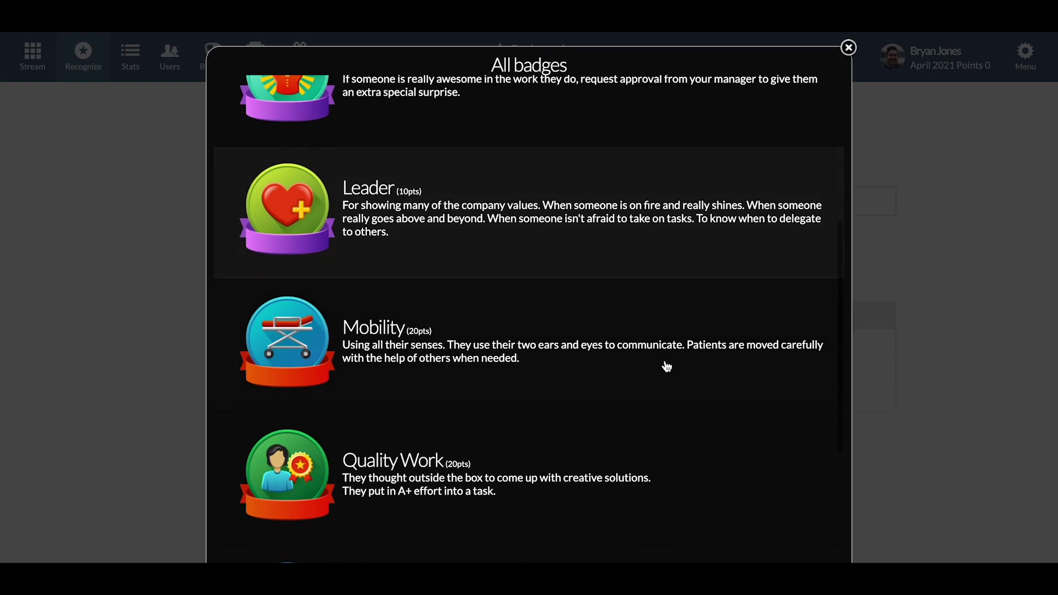
pyautogui.scroll(-5, 666, 366)
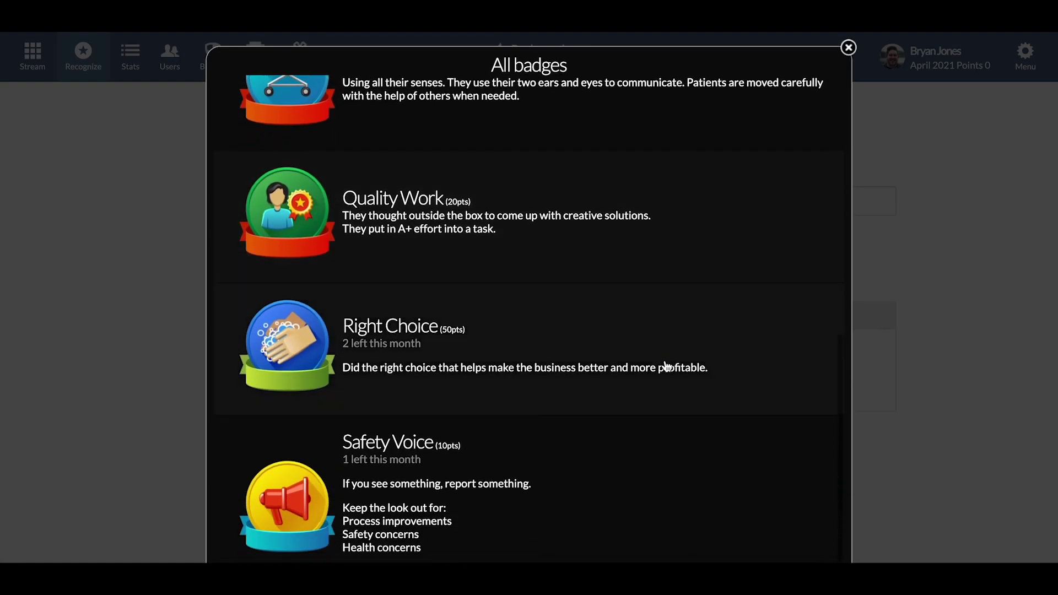
pyautogui.scroll(-2, 665, 366)
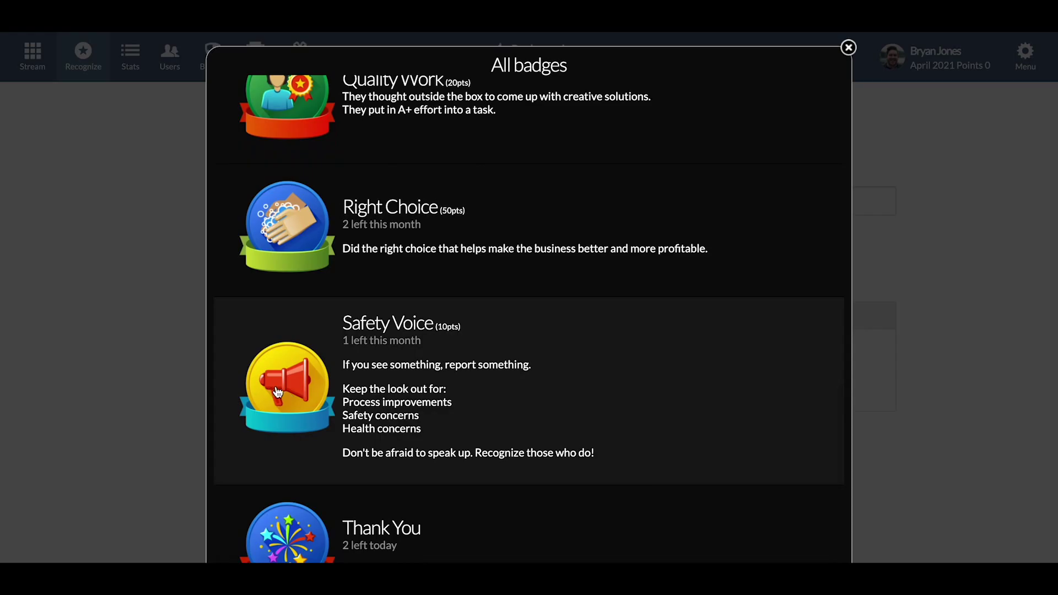
pyautogui.click(278, 392)
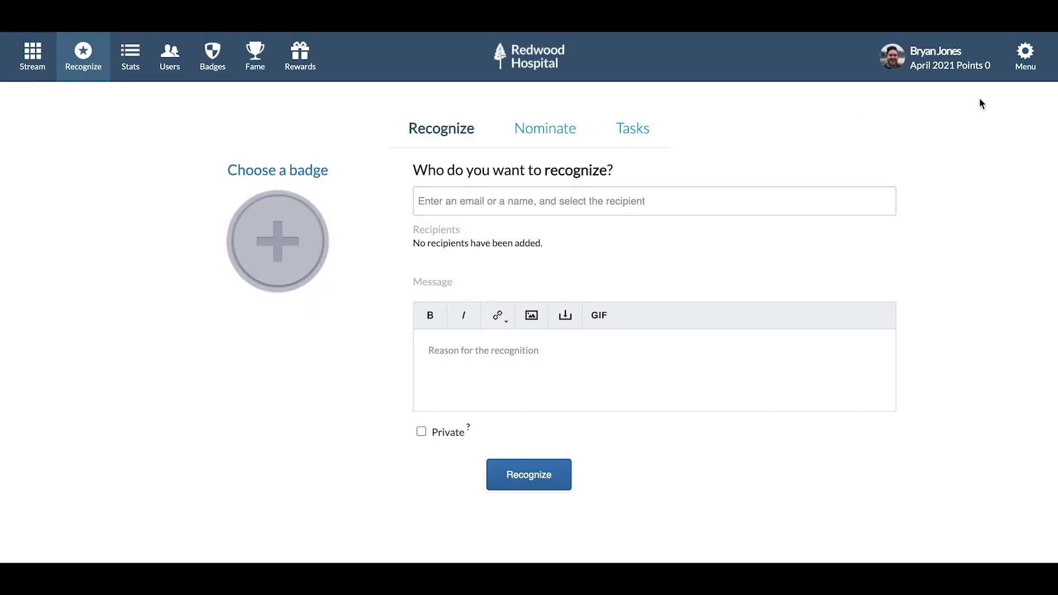
# Go to the Company Admin Custom Badges page and scroll through the badge list.
pyautogui.click(1025, 55)
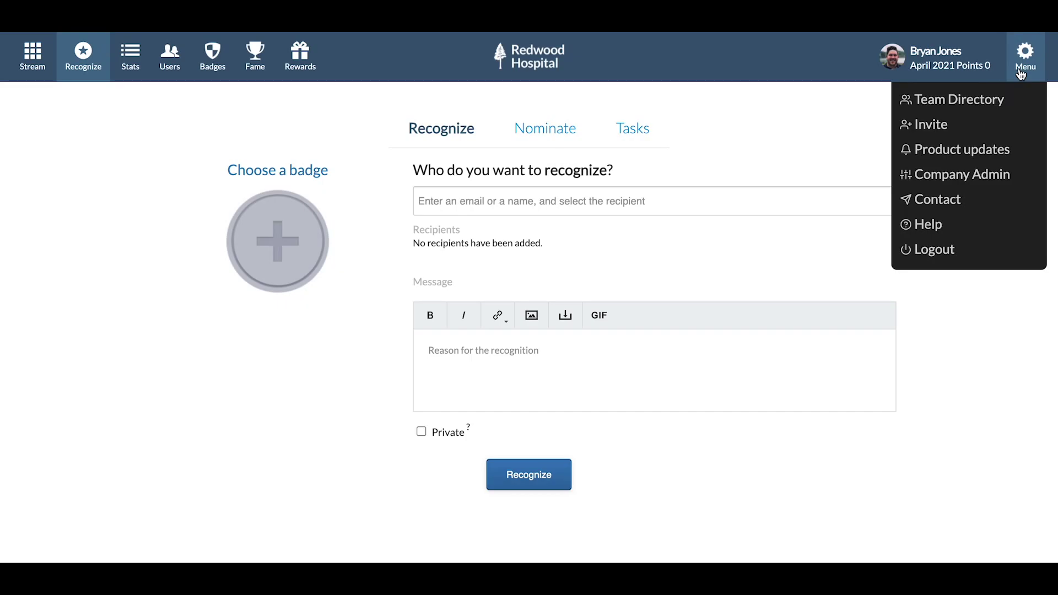
pyautogui.click(972, 175)
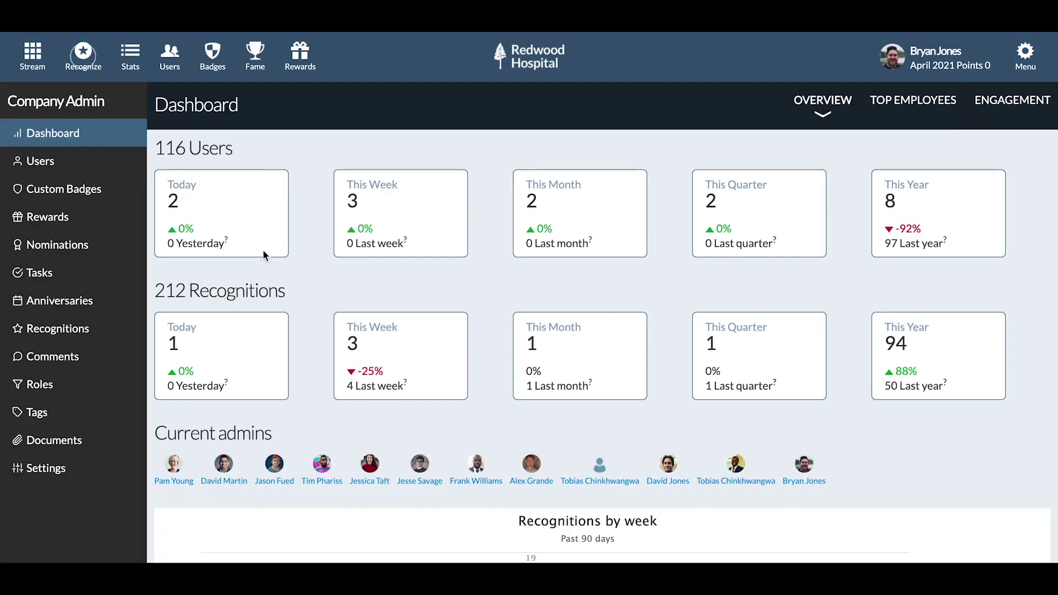
pyautogui.click(88, 194)
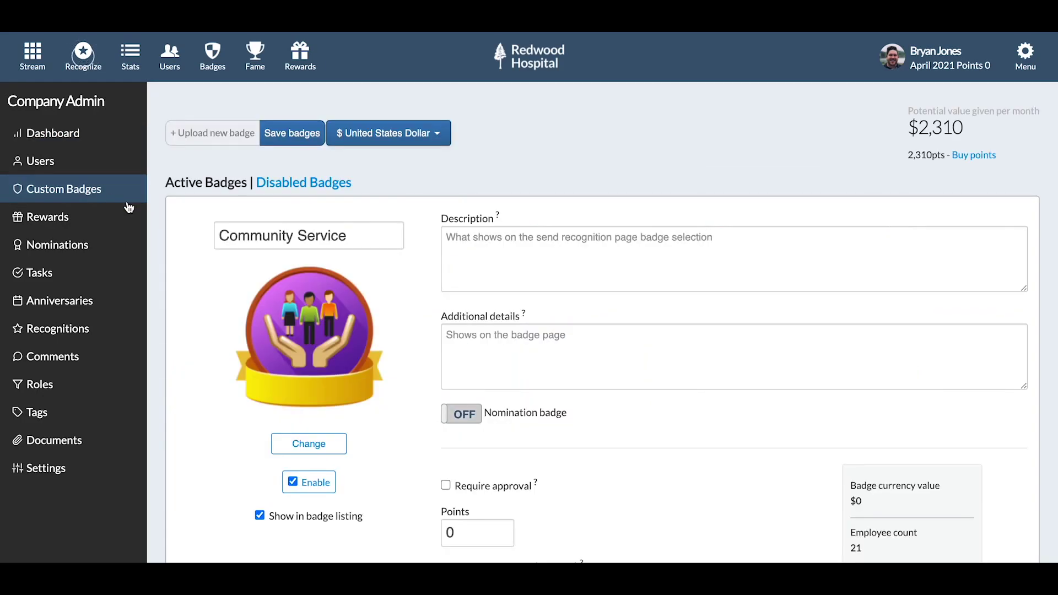
pyautogui.scroll(-1, 386, 346)
pyautogui.scroll(-1, 385, 346)
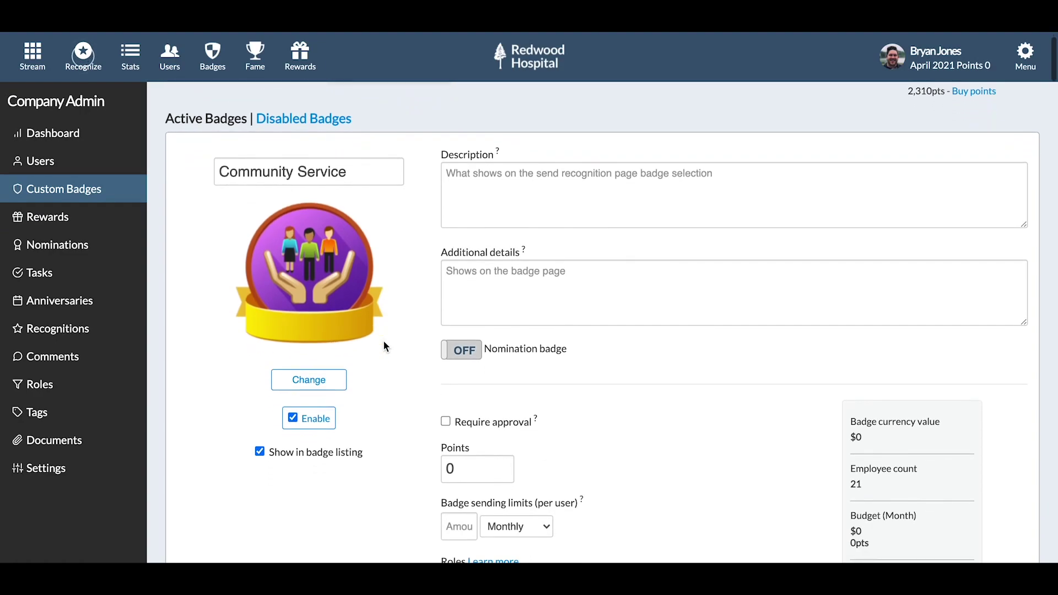
pyautogui.scroll(-1, 385, 346)
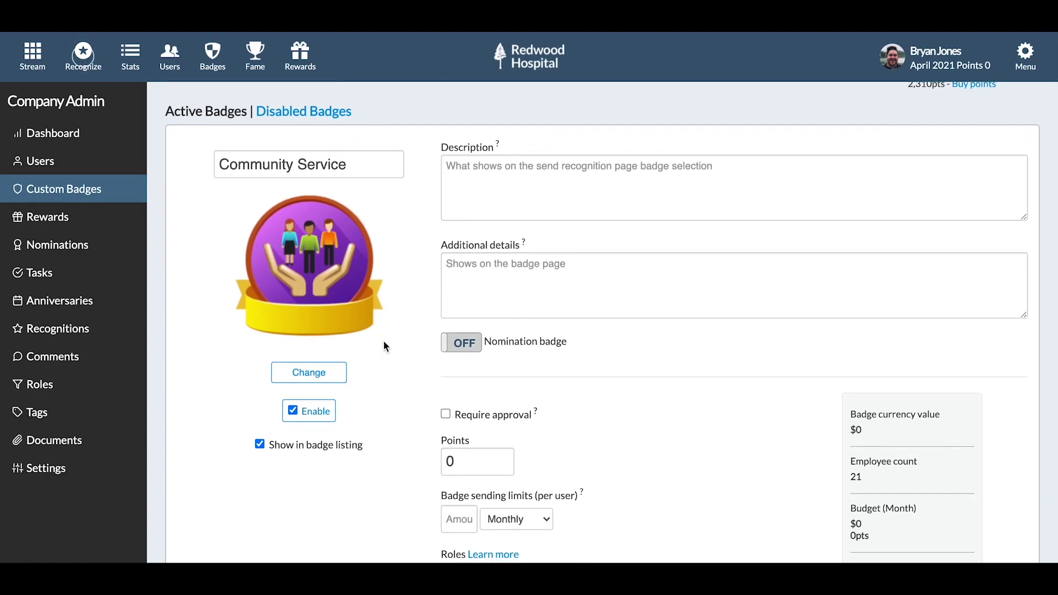
pyautogui.scroll(-3, 384, 345)
pyautogui.scroll(-3, 384, 346)
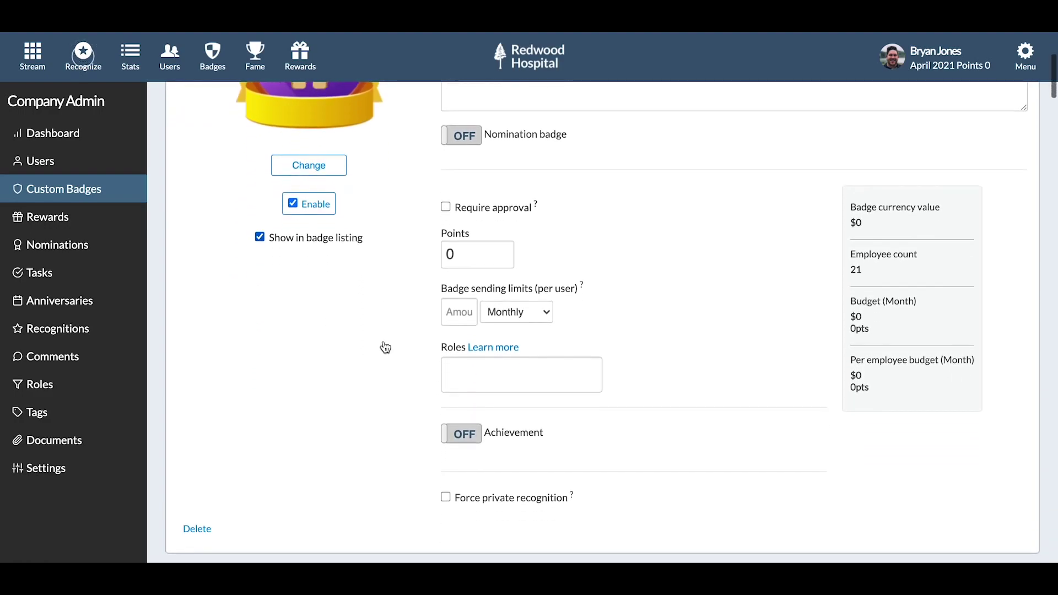
# Try deleting the Community Service badge and check its award winner limit options unchanged.
pyautogui.click(191, 497)
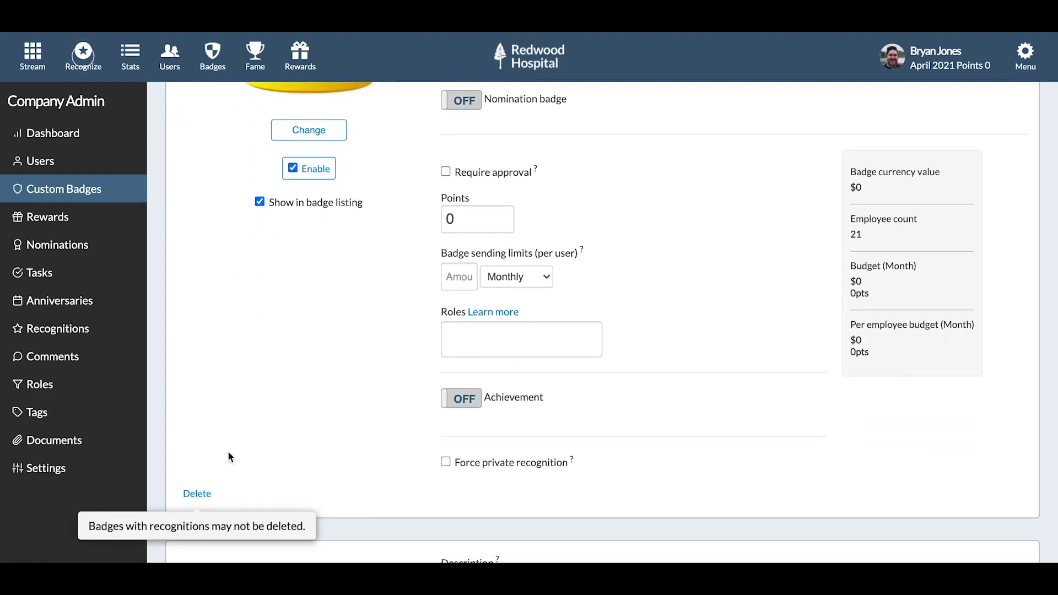
pyautogui.scroll(-8, 384, 367)
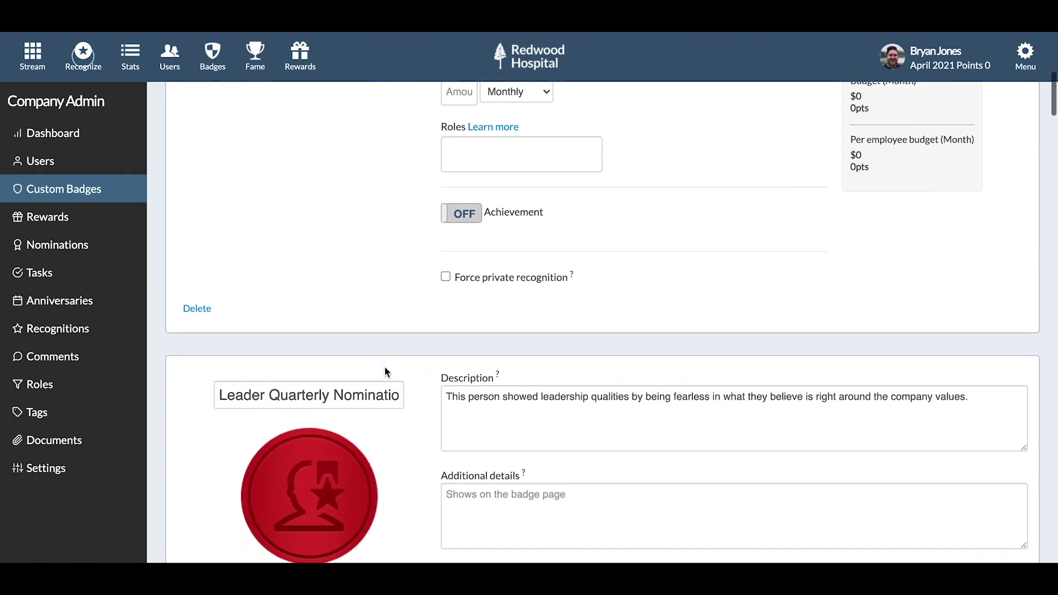
pyautogui.scroll(-3, 384, 365)
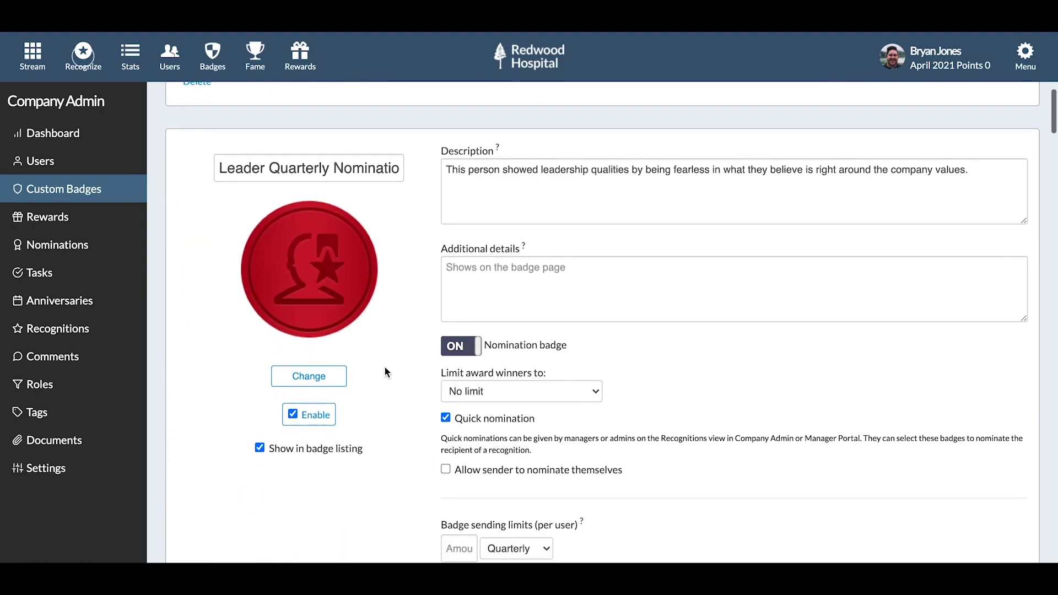
pyautogui.click(593, 386)
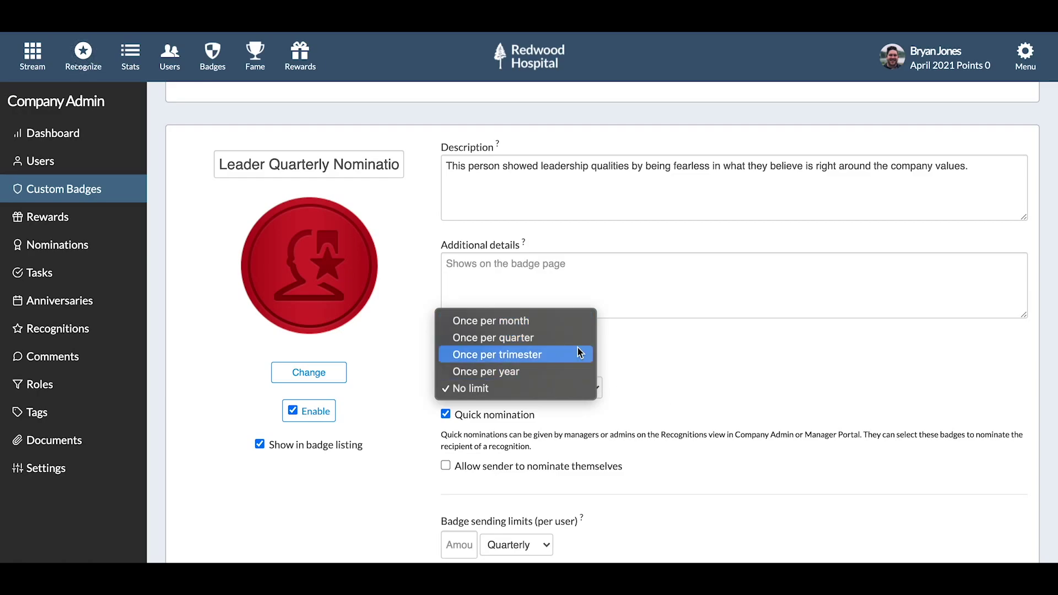
pyautogui.press('Escape')
pyautogui.scroll(-4, 700, 413)
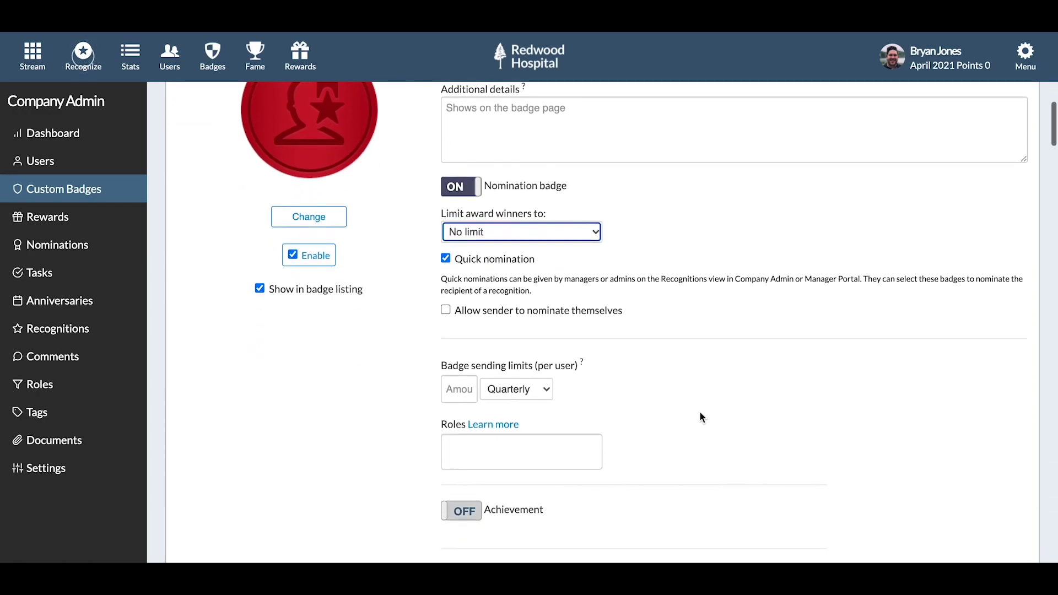
pyautogui.scroll(5, 700, 413)
pyautogui.scroll(10, 699, 411)
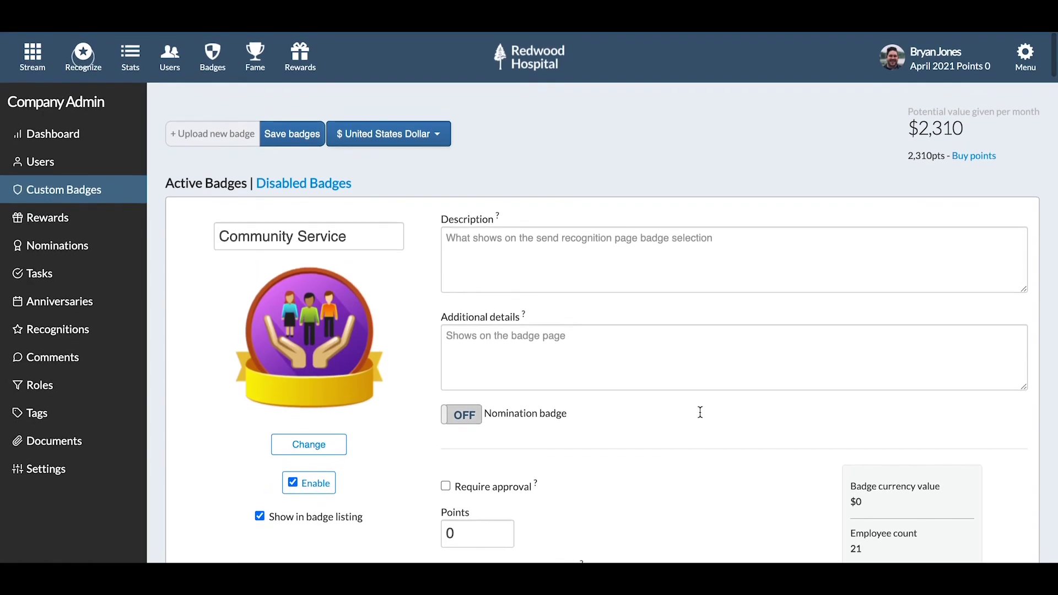
# Start a new badge titled Company Values with description 'Great Job!', then close it uncreated.
pyautogui.click(210, 138)
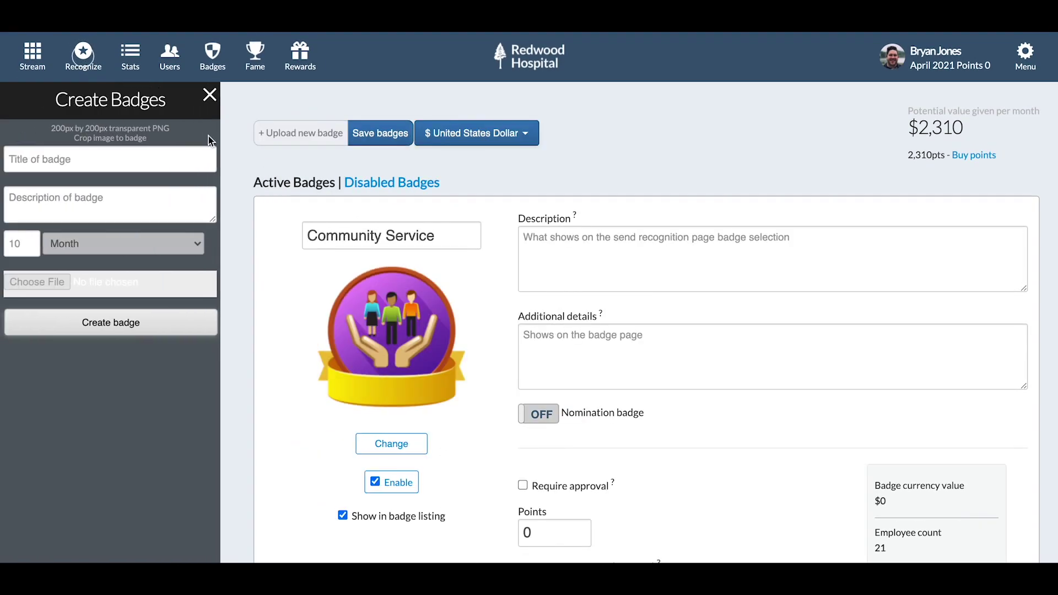
pyautogui.click(117, 155)
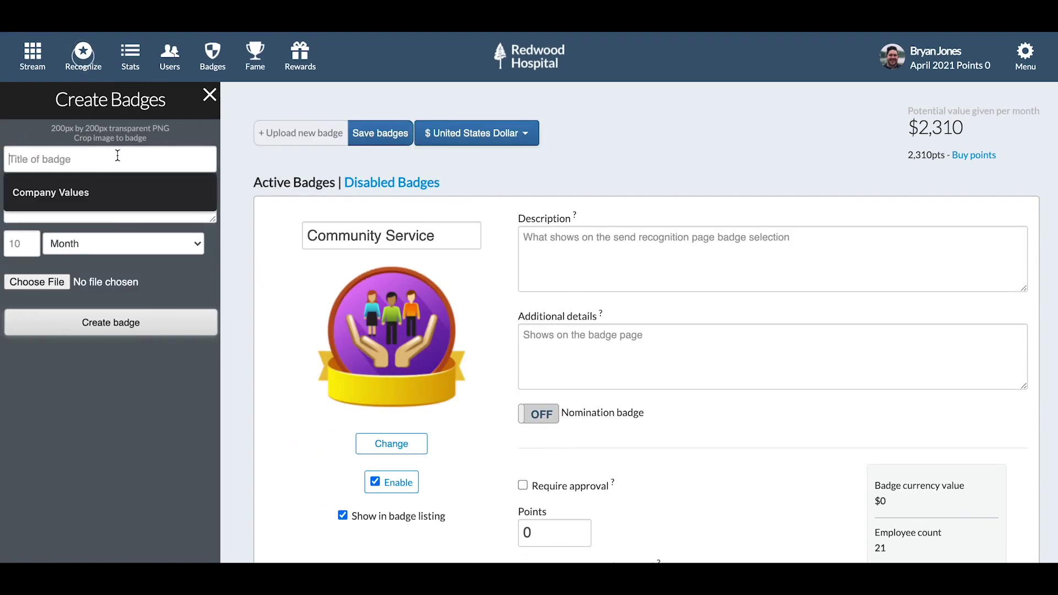
pyautogui.click(104, 190)
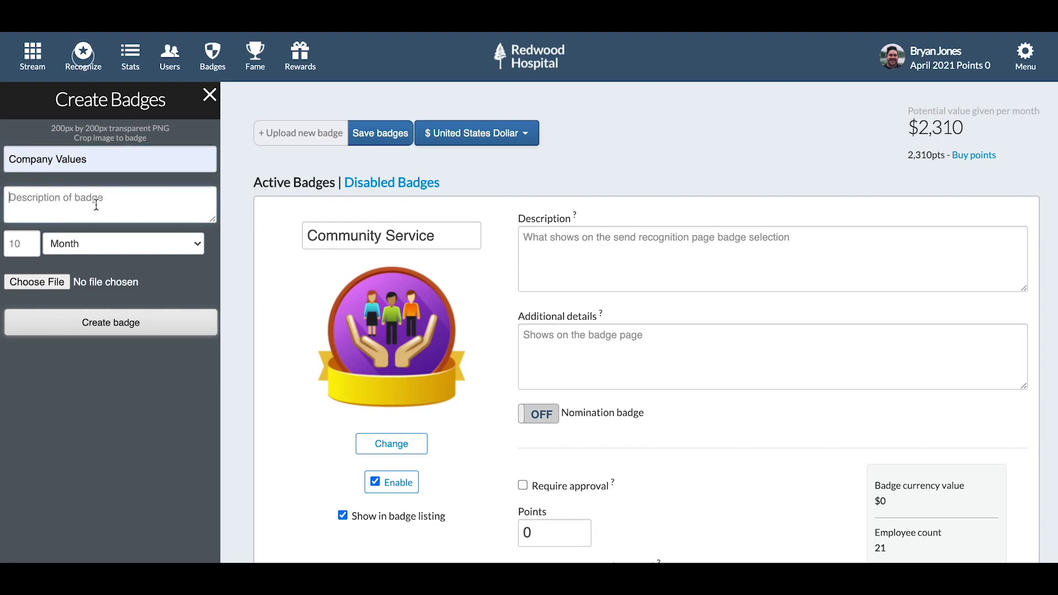
pyautogui.click(97, 204)
pyautogui.write('Great Job')
pyautogui.write('!')
pyautogui.click(209, 95)
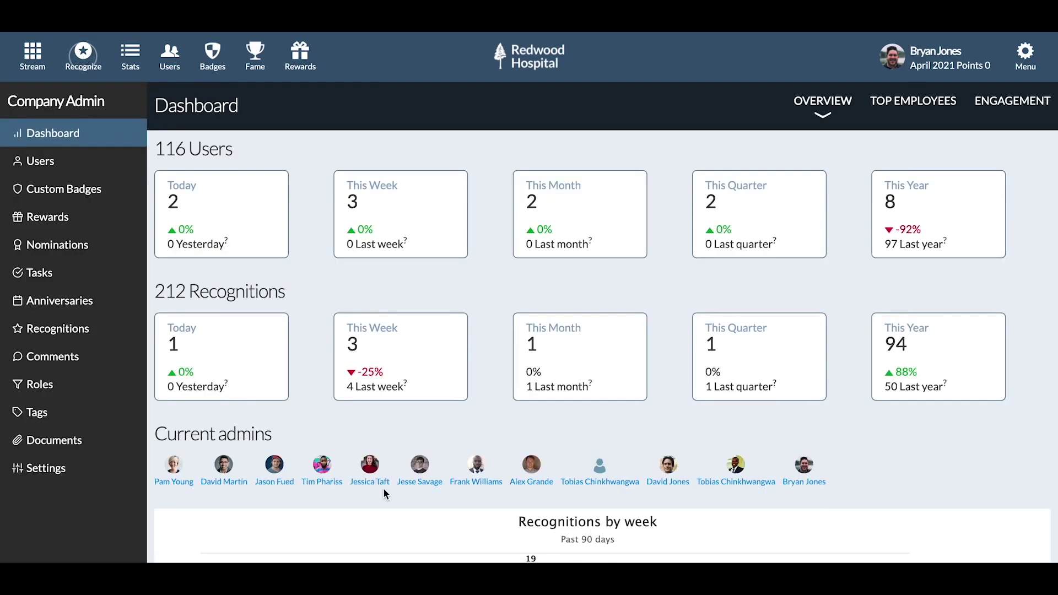
# Open the Anniversaries page and scroll through its anniversary badges.
pyautogui.click(53, 302)
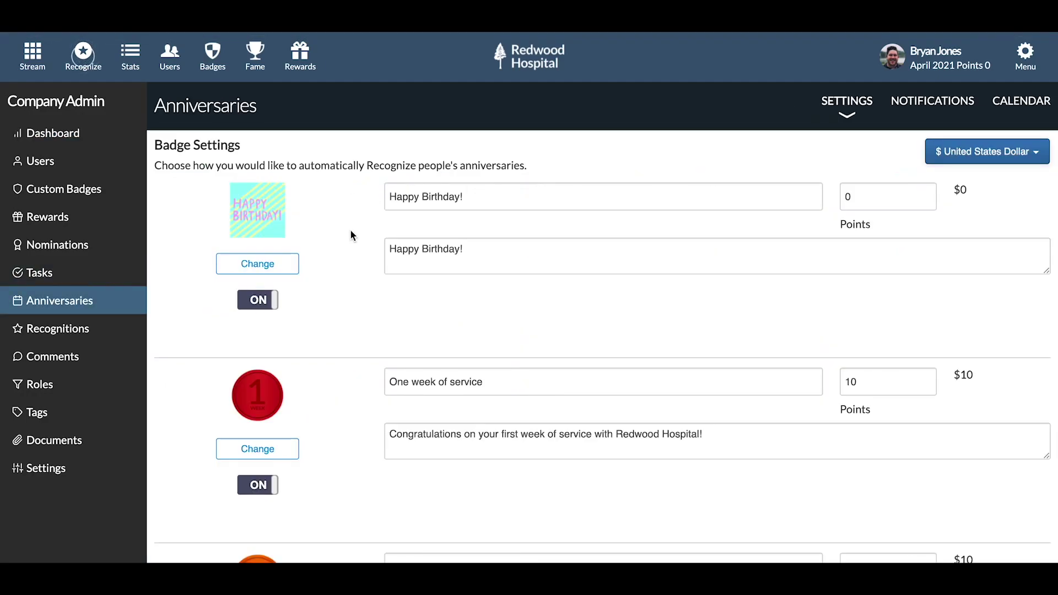
pyautogui.scroll(-3, 483, 333)
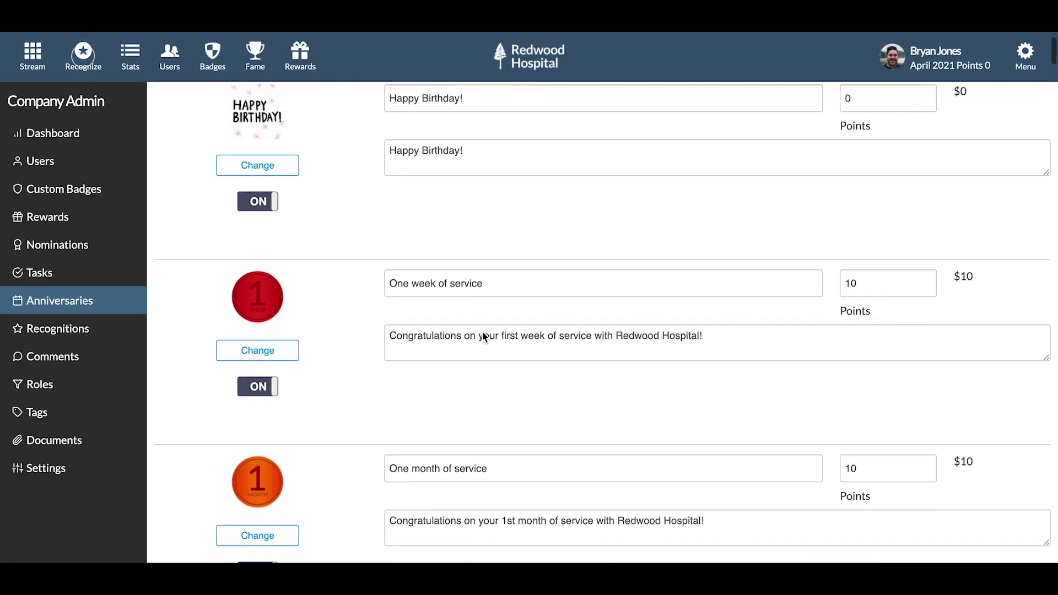
pyautogui.scroll(-5, 483, 335)
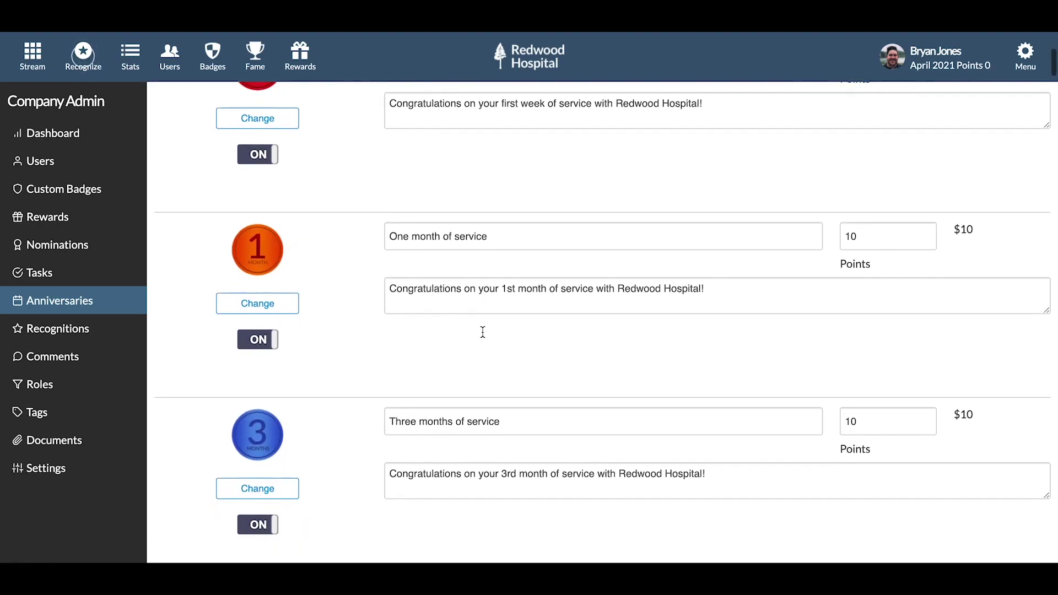
pyautogui.scroll(-3, 482, 333)
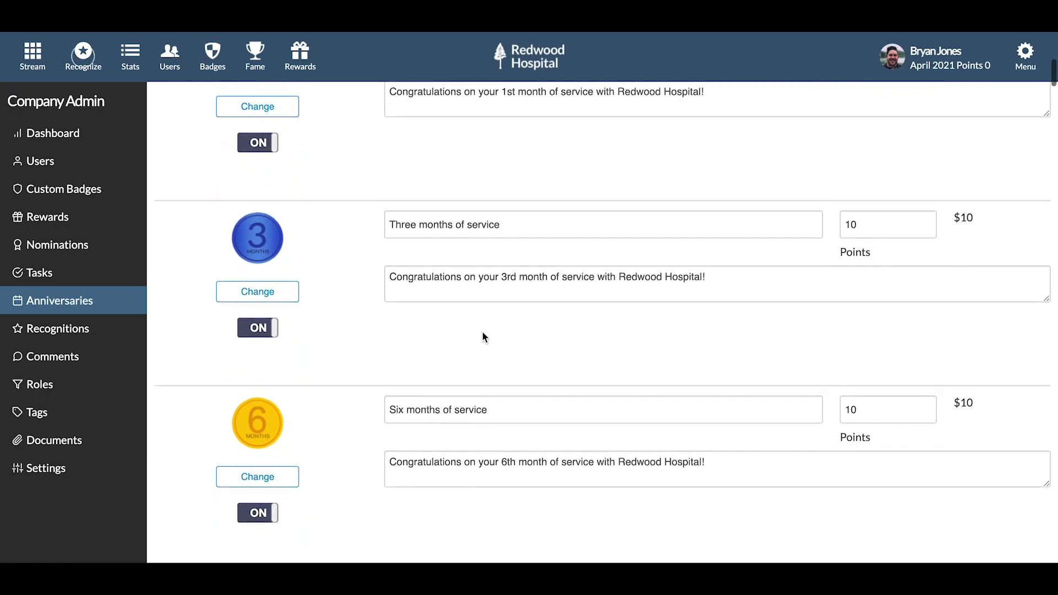
pyautogui.scroll(-2, 482, 336)
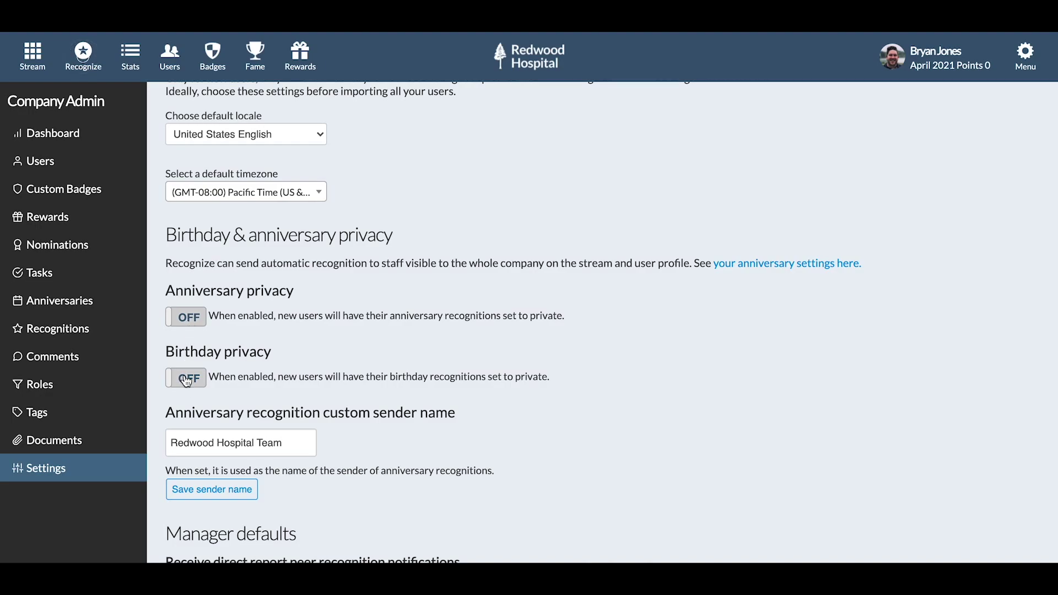
# Switch Anniversary privacy to ON for new users.
pyautogui.click(186, 324)
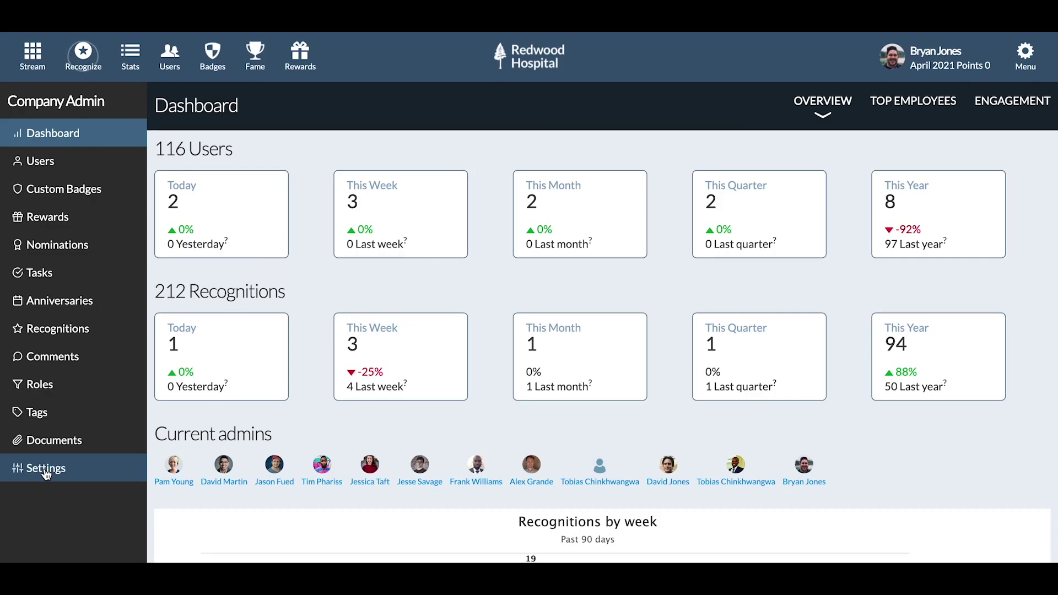
# Toggle gift card redemption approval on and back off, confirming provider rewards auto-approve.
pyautogui.click(46, 473)
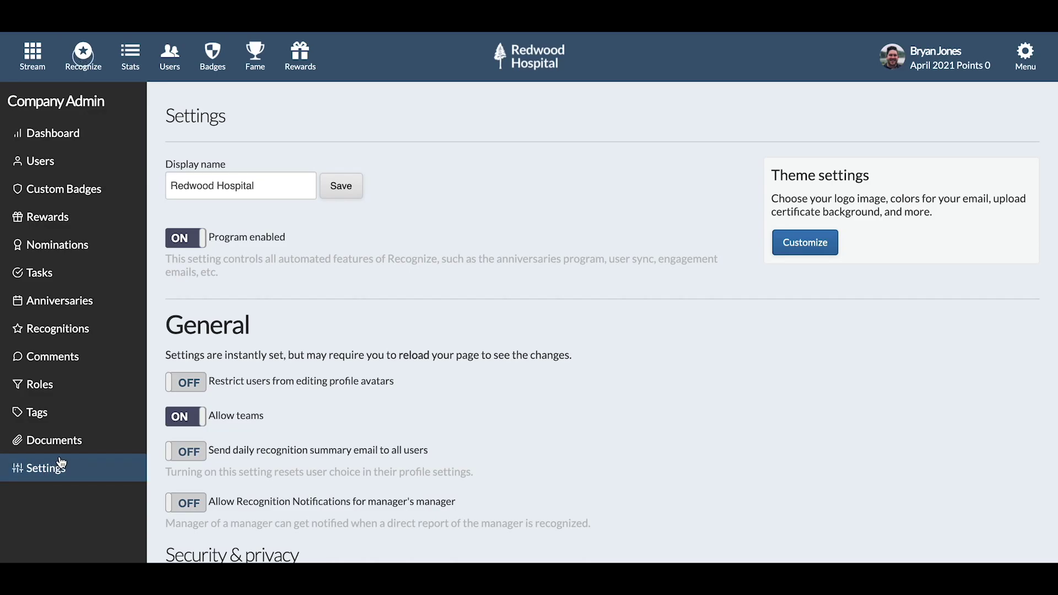
pyautogui.scroll(-10, 472, 389)
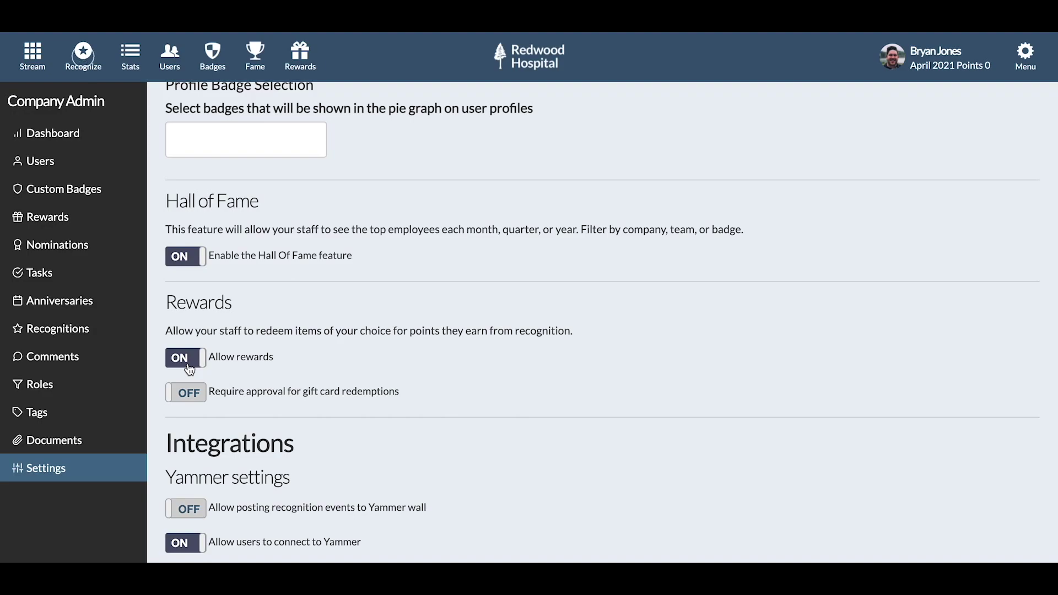
pyautogui.click(200, 396)
pyautogui.click(200, 397)
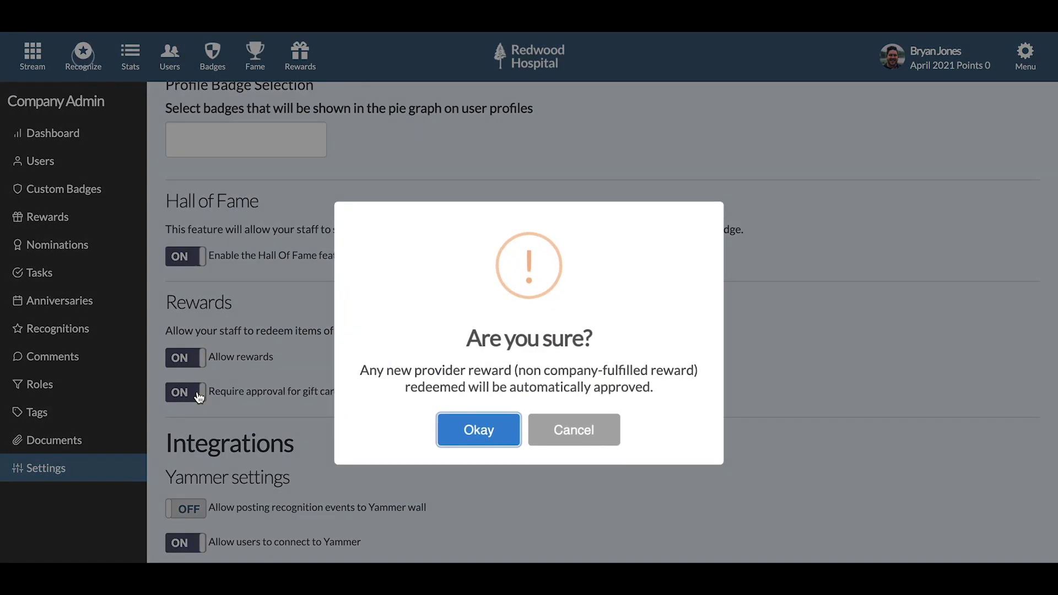
pyautogui.click(498, 433)
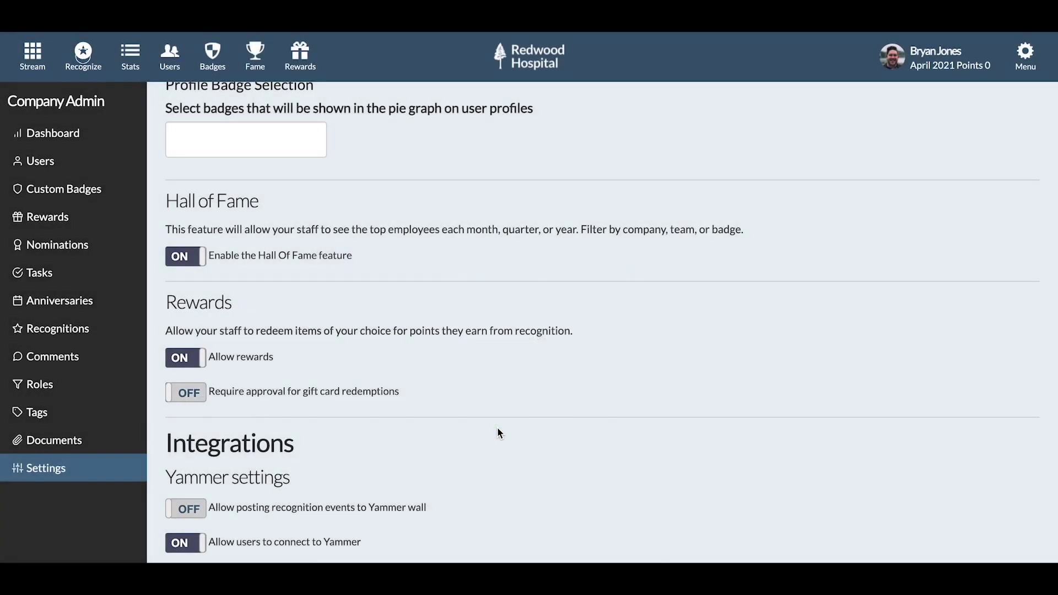
# Set both the default and global daily recognition sending limits to 10.
pyautogui.scroll(-10, 497, 428)
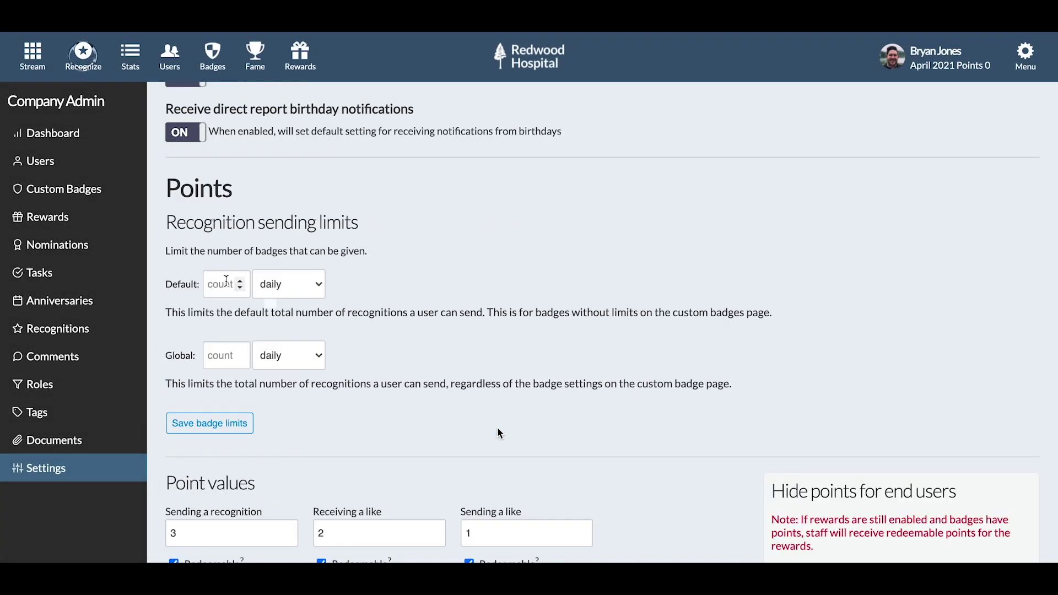
pyautogui.click(218, 287)
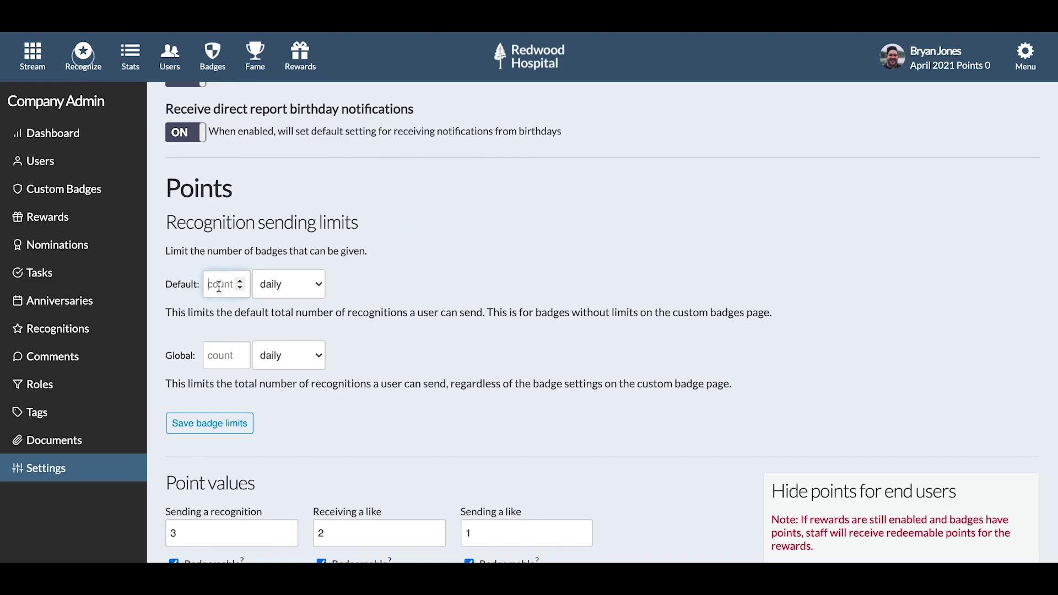
pyautogui.write('1')
pyautogui.write('0')
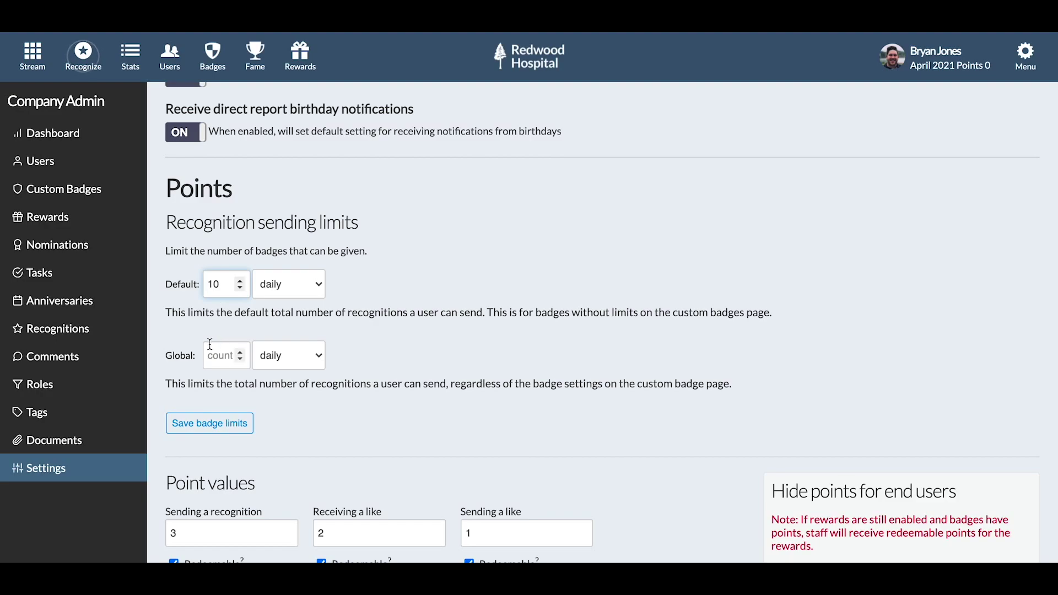
pyautogui.click(218, 354)
pyautogui.write('1')
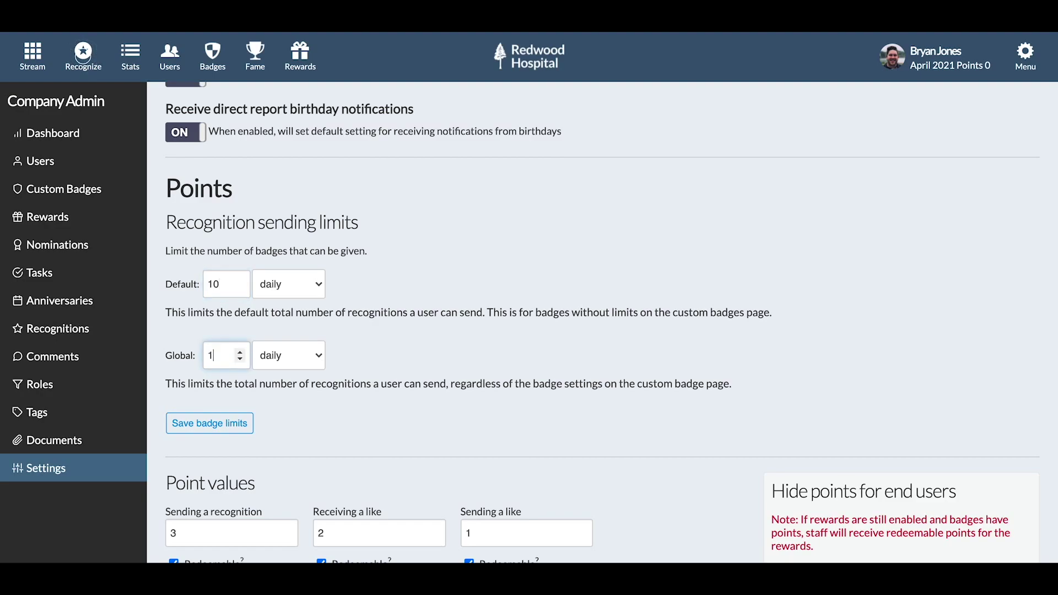
pyautogui.write('0')
# Keep the points awarded for sending a recognition at 3.
pyautogui.scroll(-4, 332, 430)
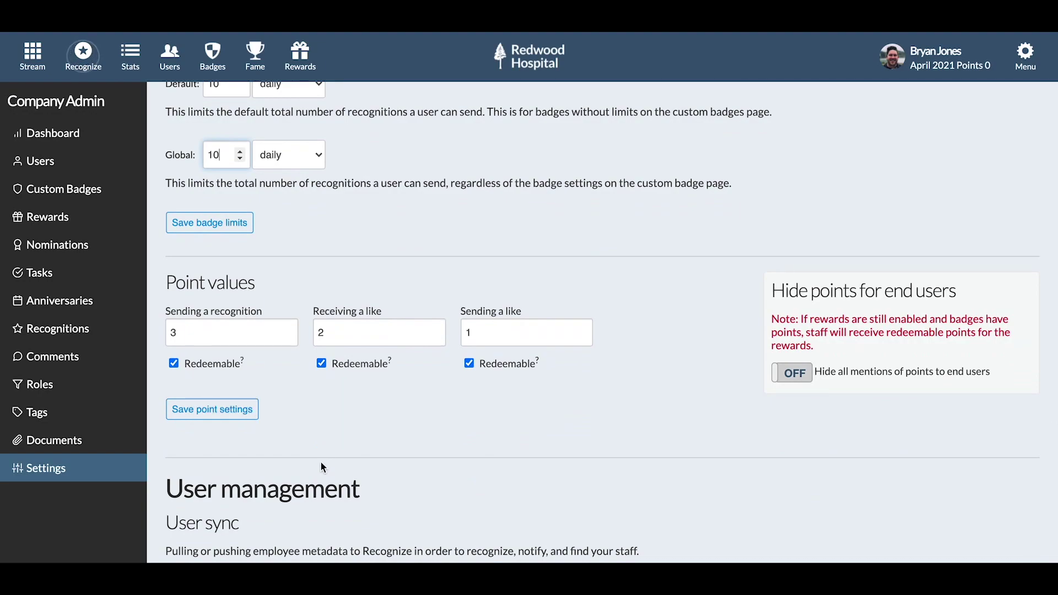
pyautogui.click(287, 329)
pyautogui.click(288, 336)
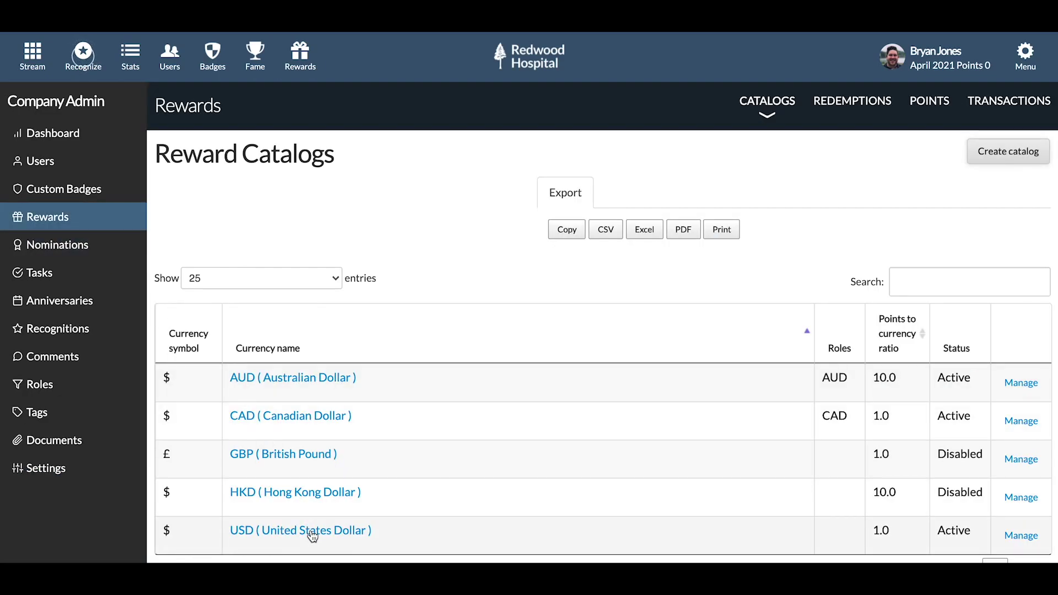
# Open the USD rewards catalog and scroll through its gift card and non-monetary rewards.
pyautogui.click(310, 534)
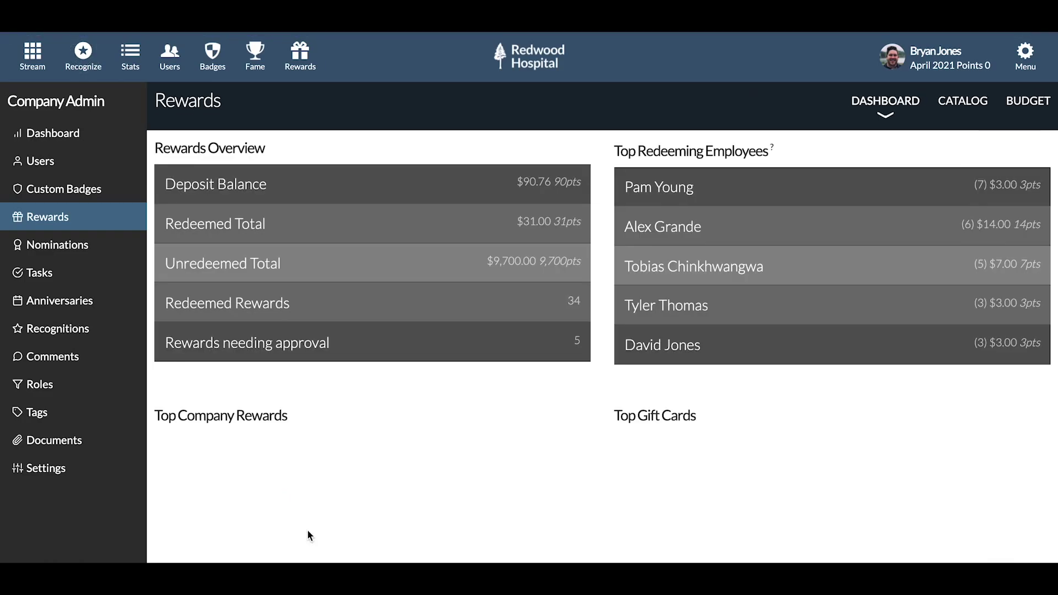
pyautogui.click(957, 105)
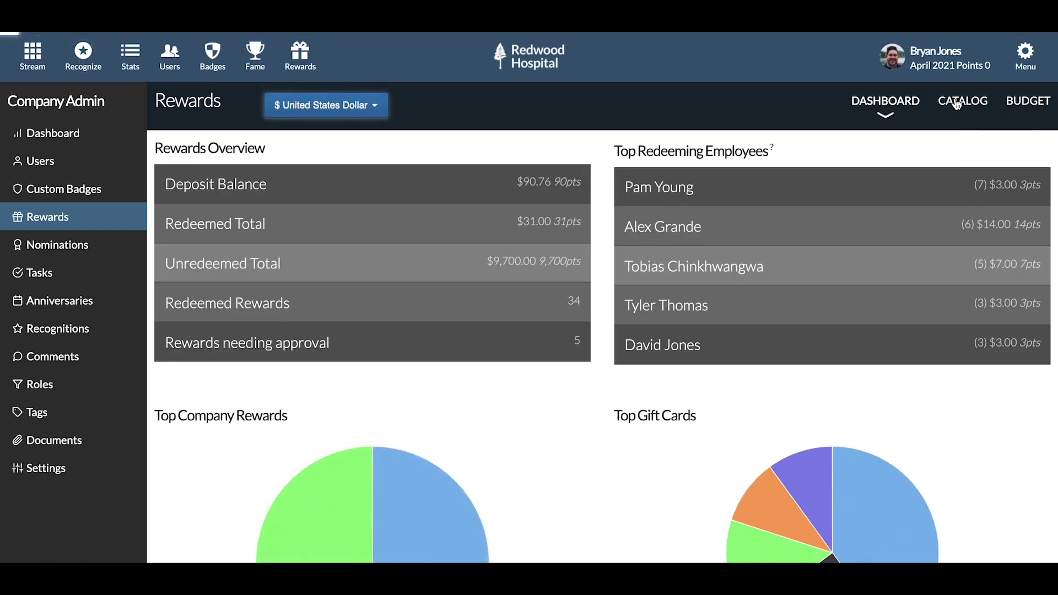
pyautogui.scroll(-2, 671, 317)
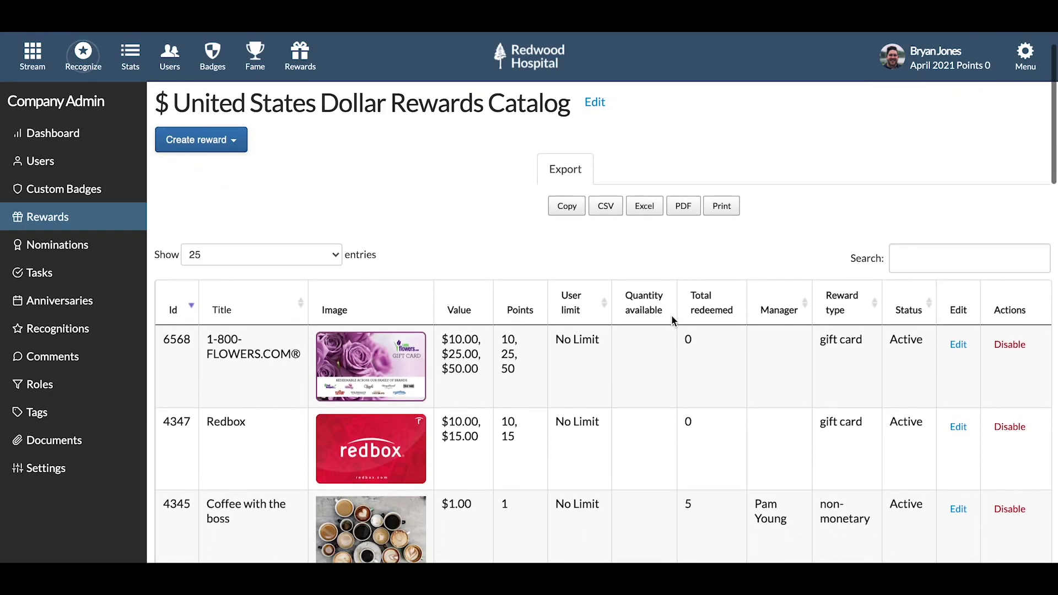
pyautogui.scroll(-3, 671, 318)
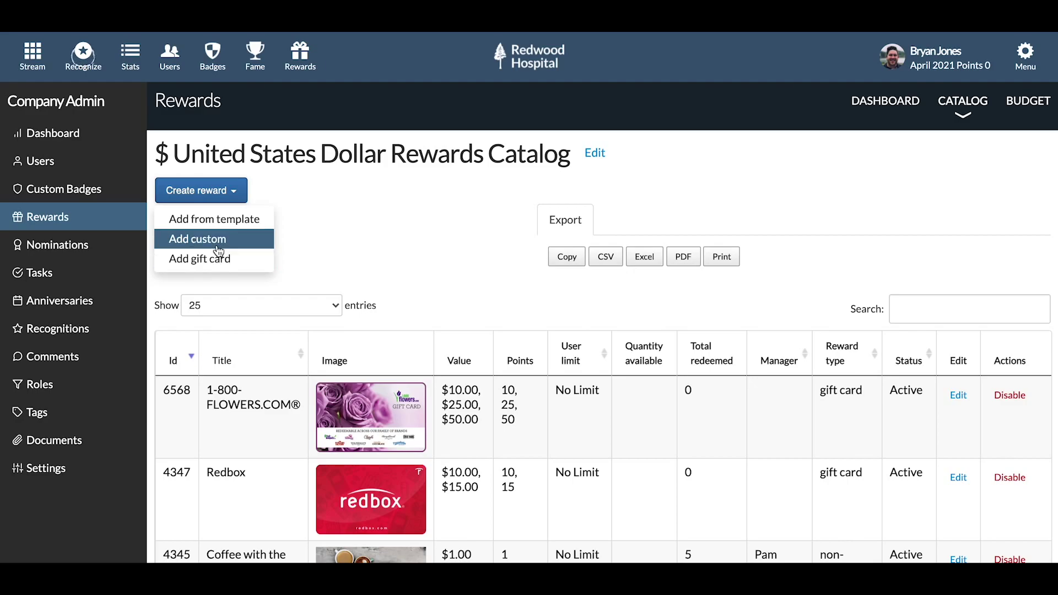
# Start a custom reward titled 'Company Swag' with reward type Swag.
pyautogui.click(218, 246)
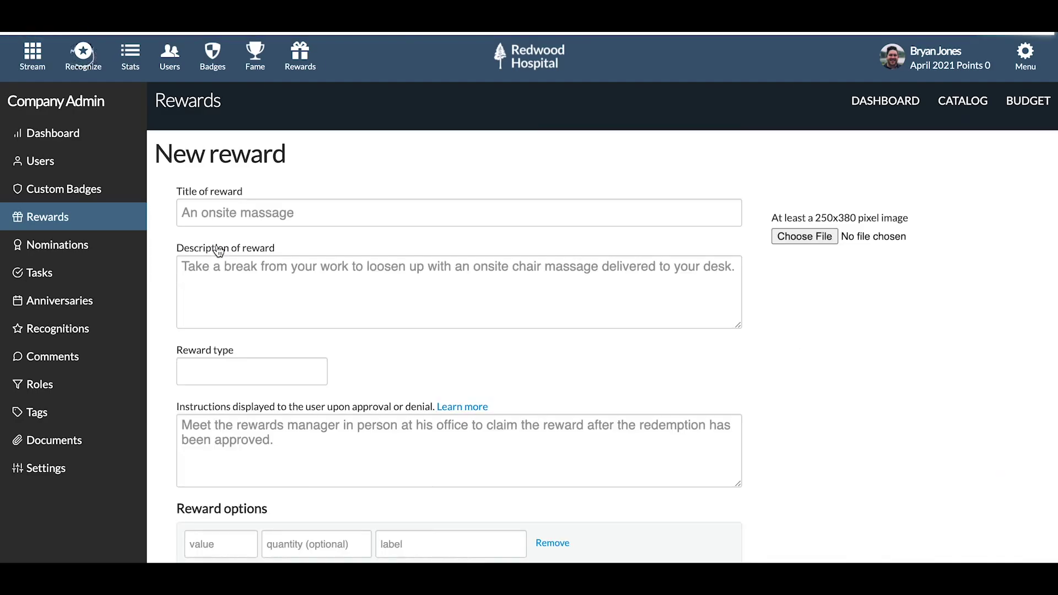
pyautogui.click(230, 219)
pyautogui.write('Company')
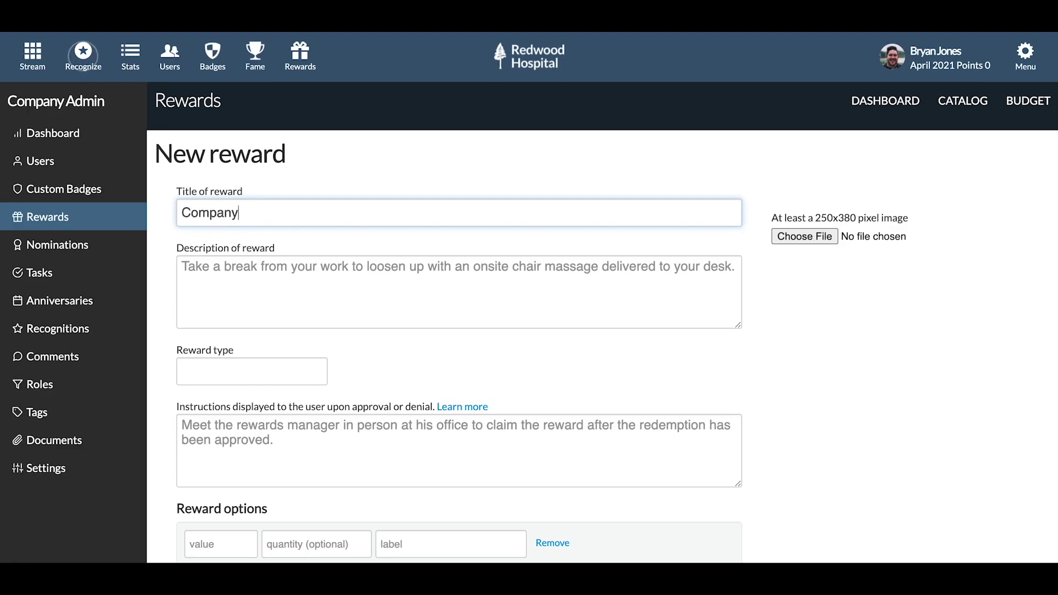
pyautogui.write(' Swag')
pyautogui.click(181, 267)
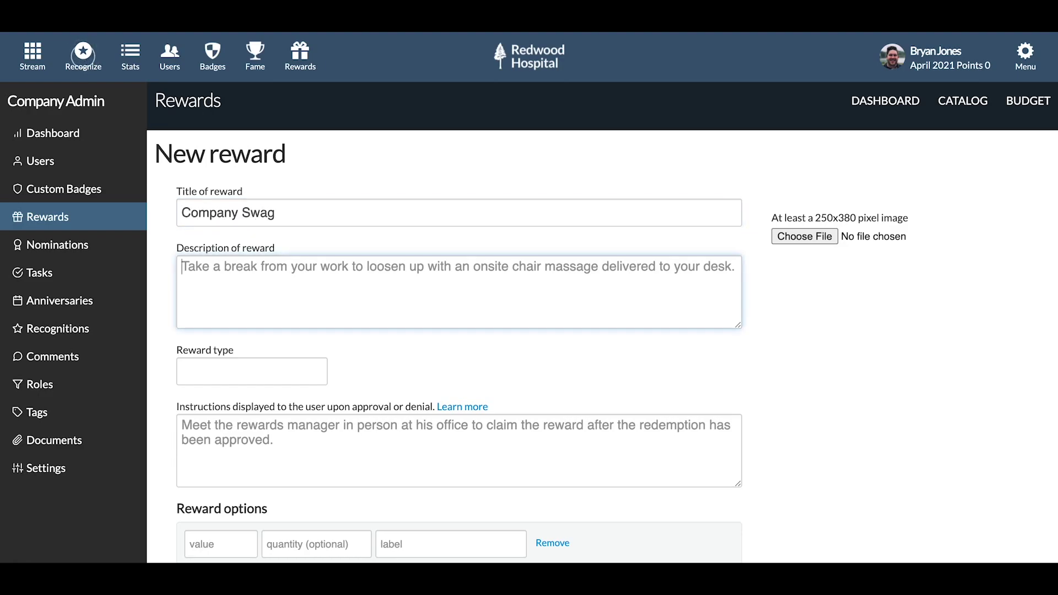
pyautogui.click(256, 365)
pyautogui.write('Swag')
# Fill in the reward options with value 10.00, quantity 100 and size labels such as L.
pyautogui.scroll(-3, 215, 441)
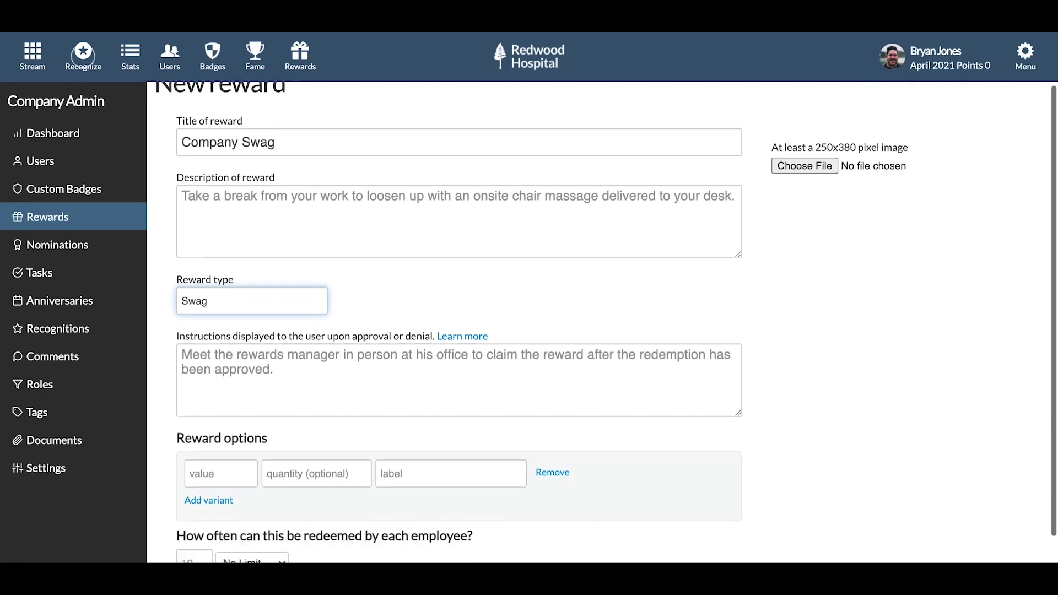
pyautogui.click(208, 394)
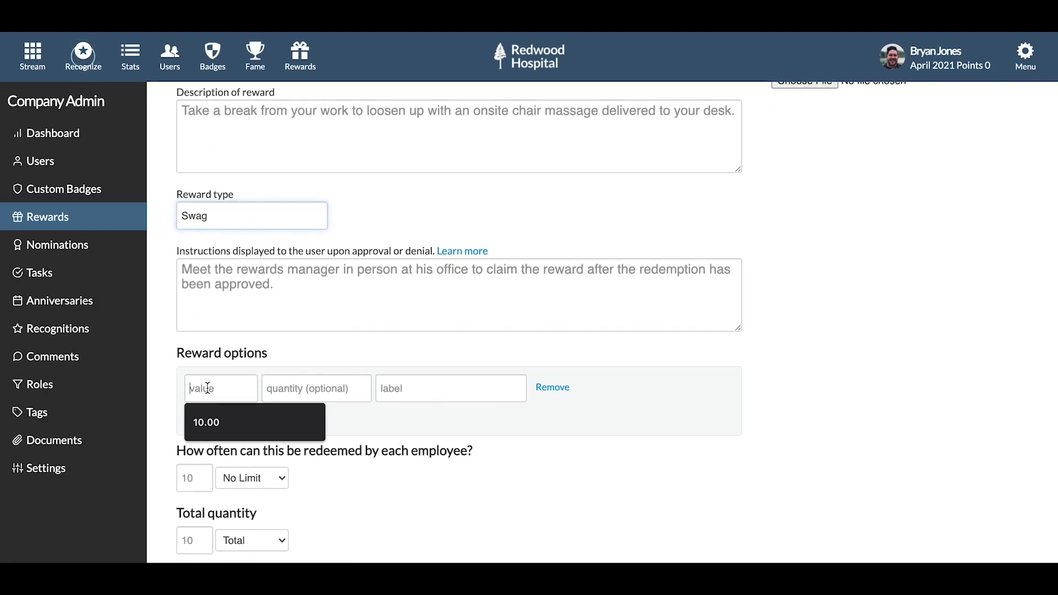
pyautogui.click(213, 421)
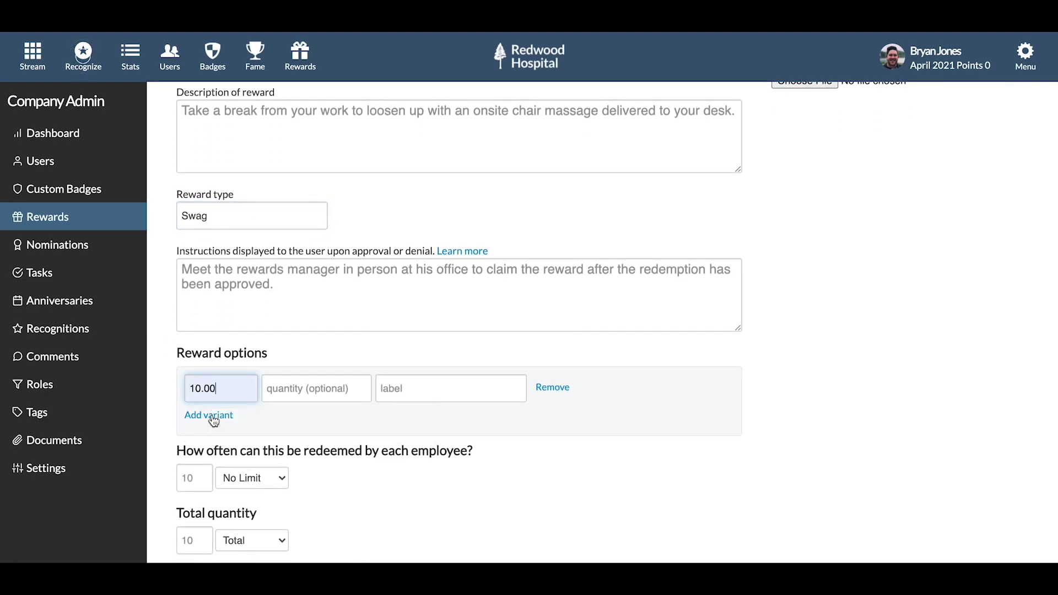
pyautogui.click(290, 388)
pyautogui.write('100')
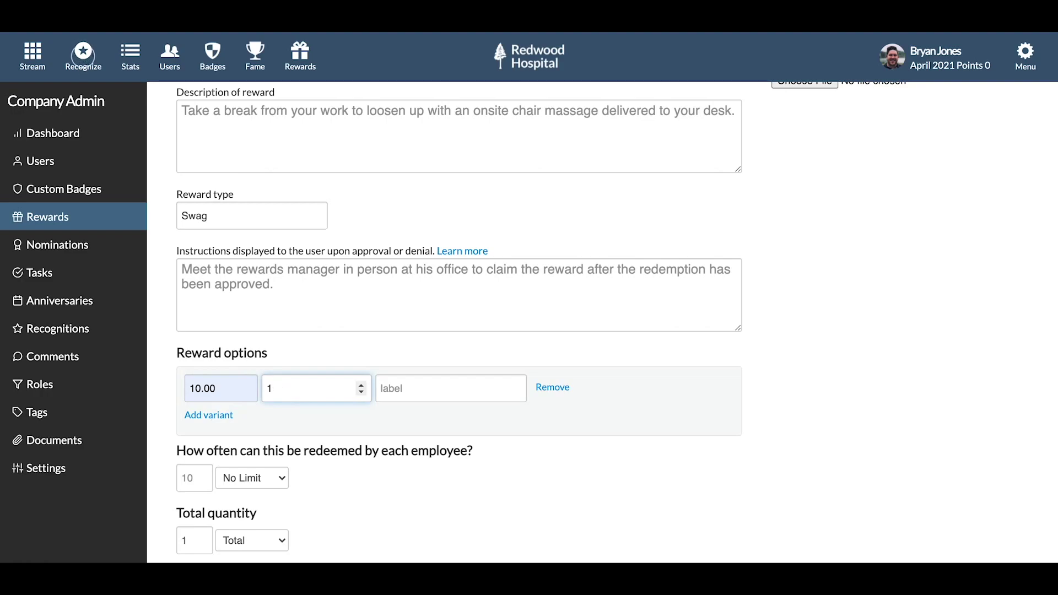
pyautogui.click(499, 396)
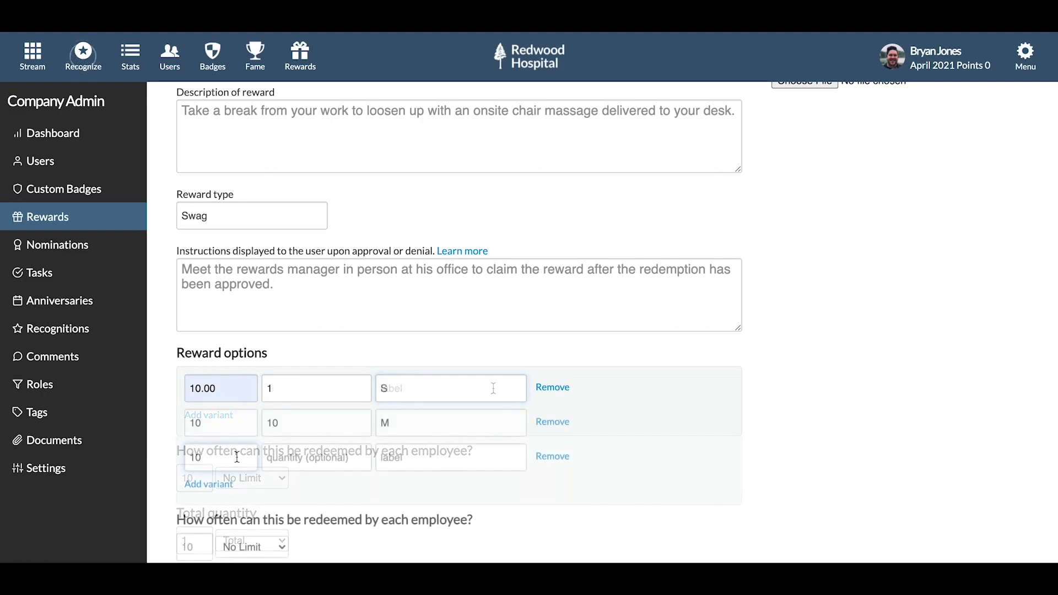
pyautogui.write('100')
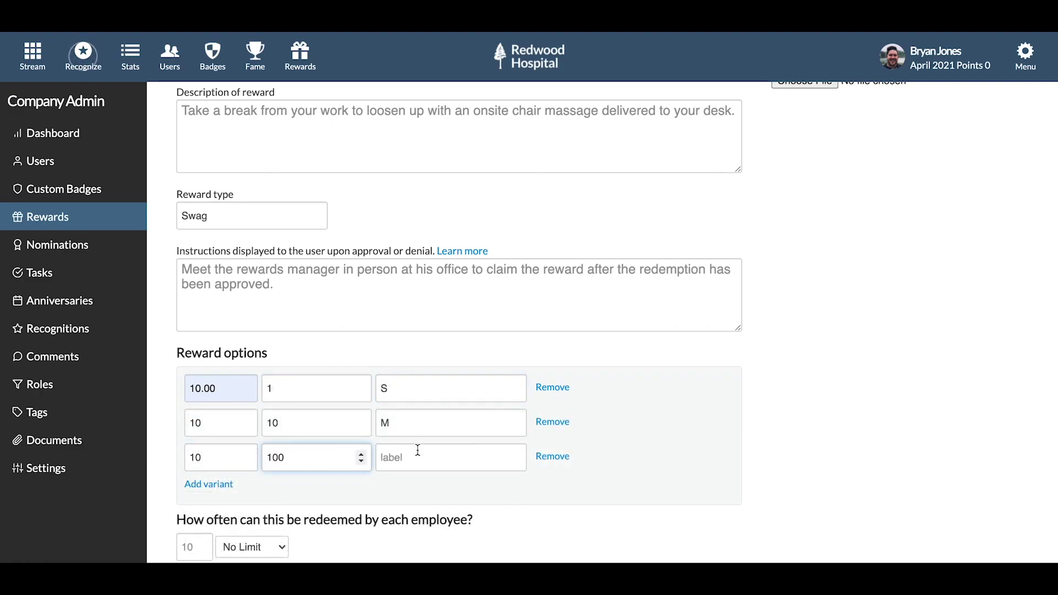
pyautogui.click(415, 457)
pyautogui.write('L')
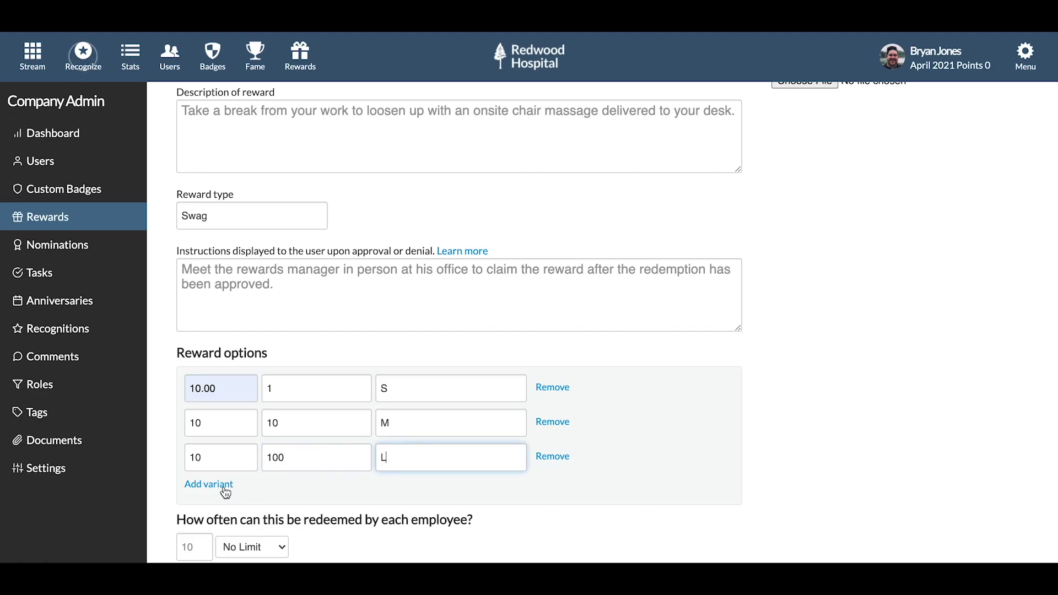
pyautogui.scroll(-2, 225, 492)
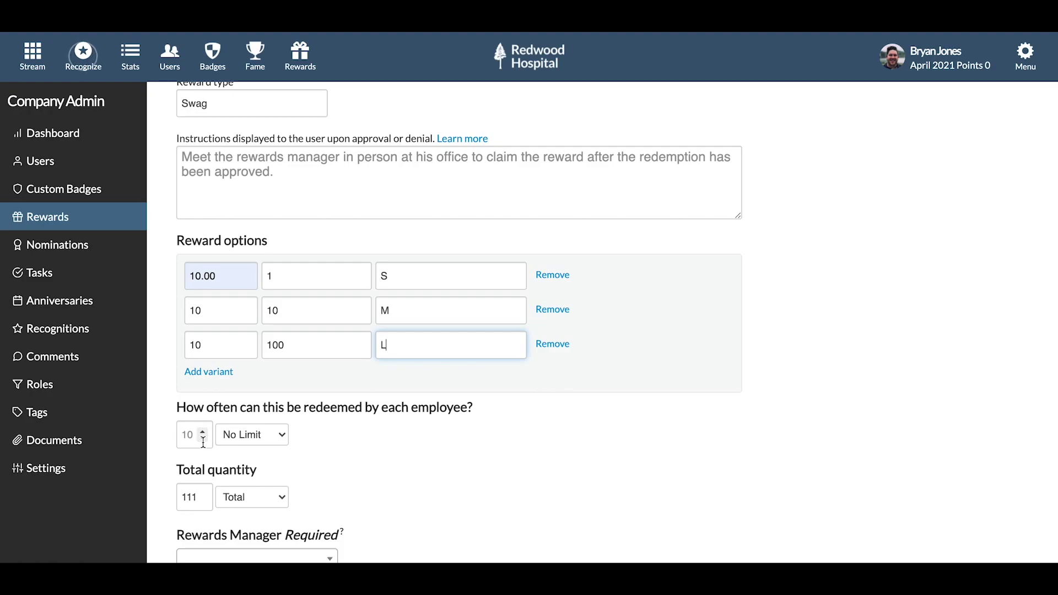
pyautogui.scroll(-1, 204, 515)
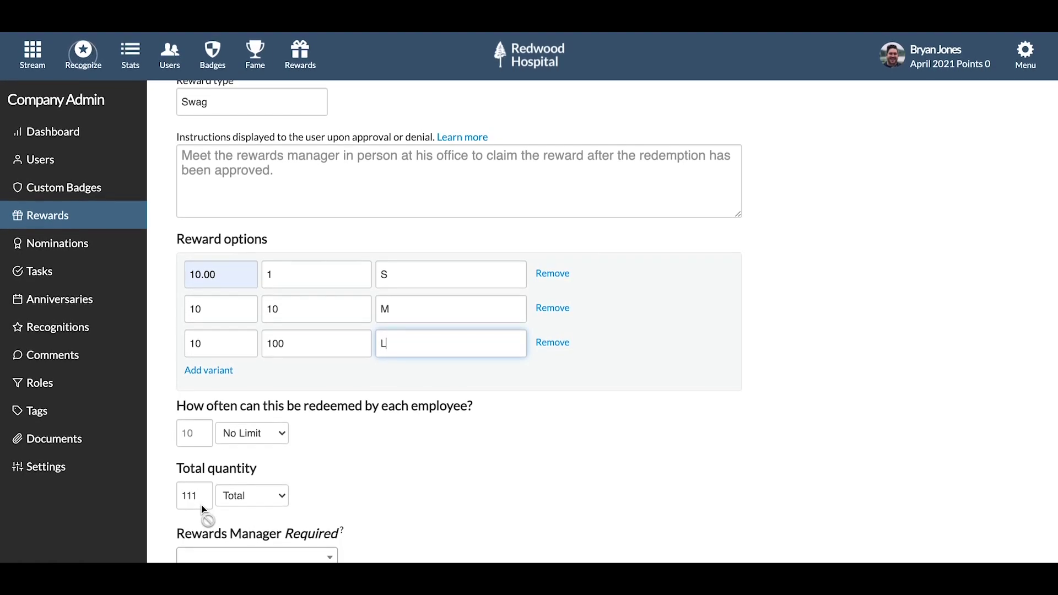
pyautogui.scroll(5, 203, 507)
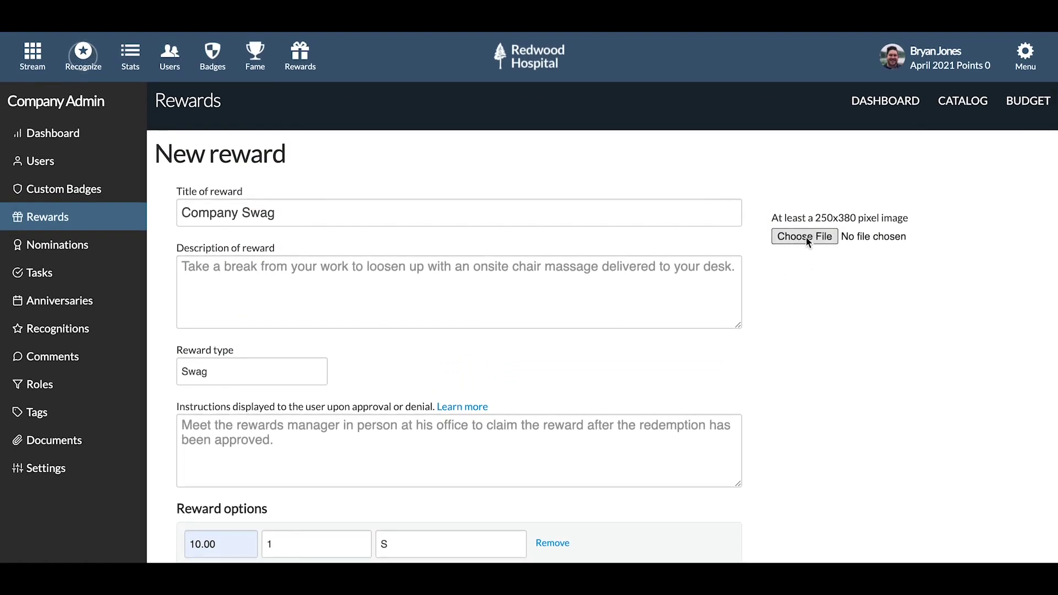
# Back in the USD catalog, pick the Apple Gift Card from the Add gift card list.
pyautogui.click(60, 226)
pyautogui.scroll(-3, 441, 359)
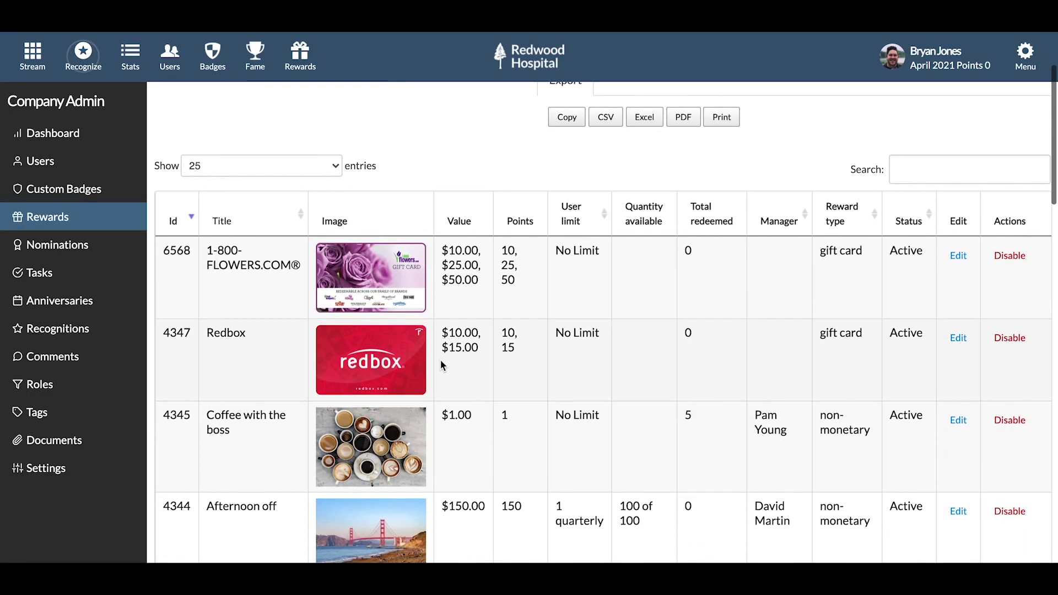
pyautogui.scroll(-4, 441, 360)
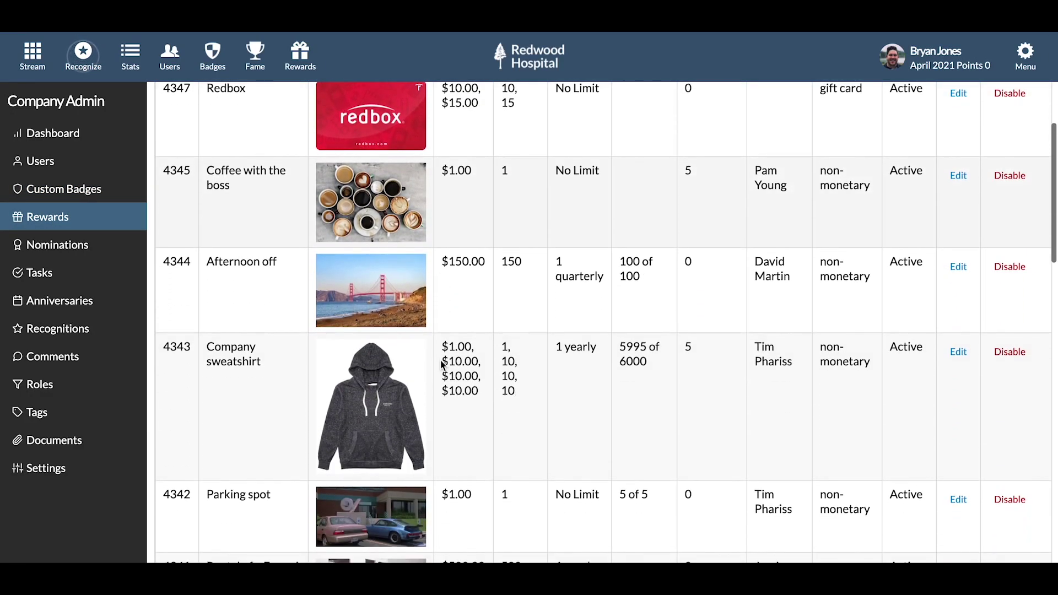
pyautogui.scroll(7, 332, 368)
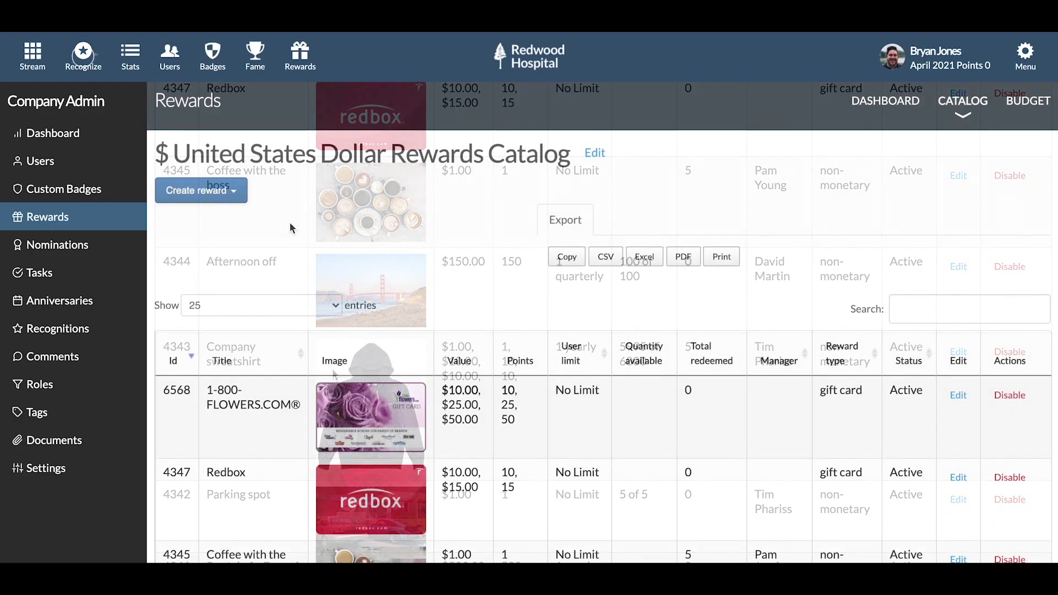
pyautogui.click(226, 199)
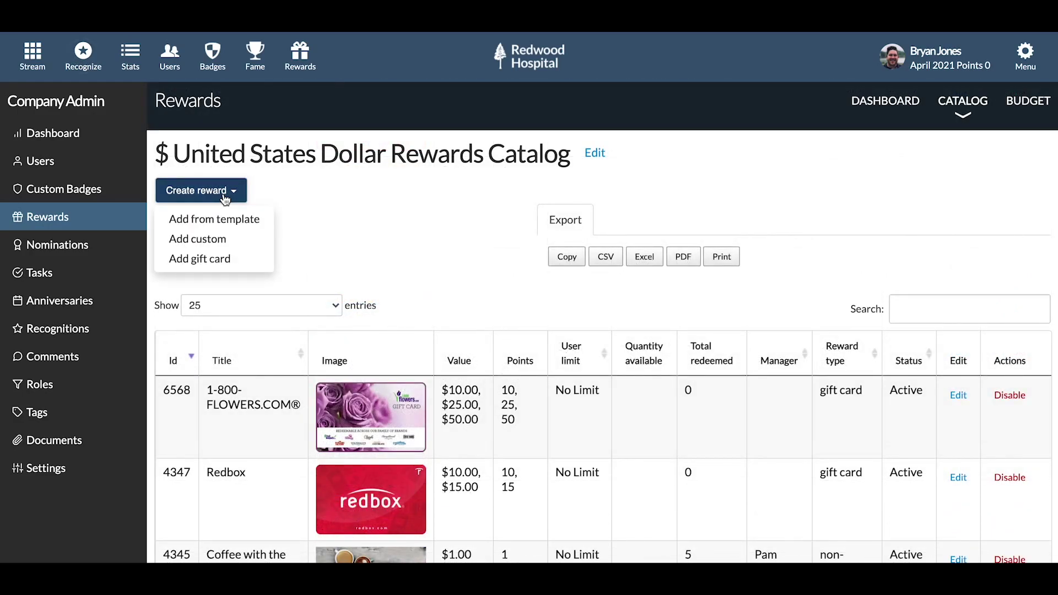
pyautogui.click(220, 258)
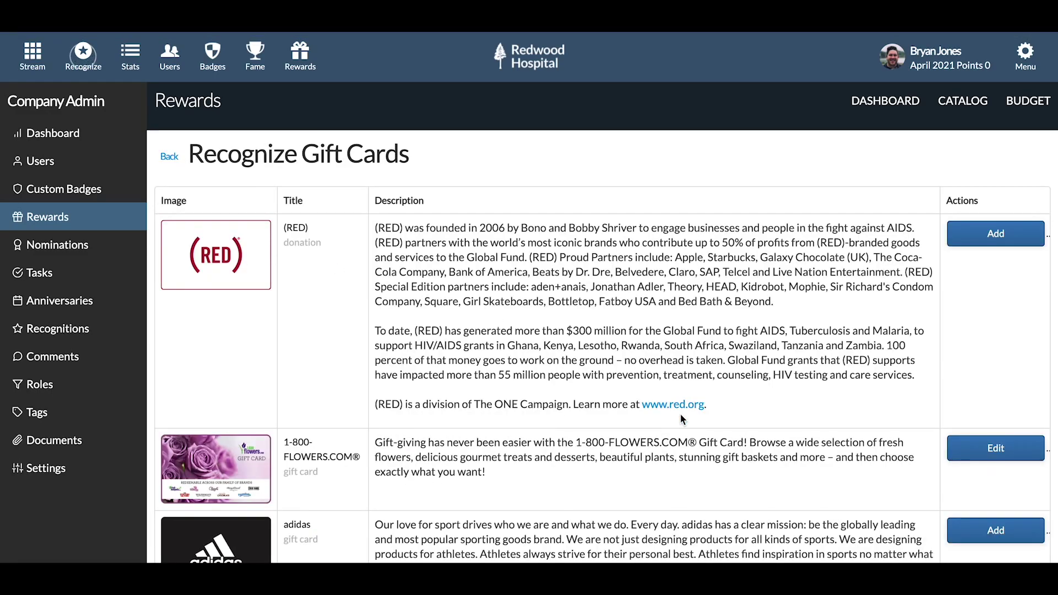
pyautogui.scroll(-7, 681, 419)
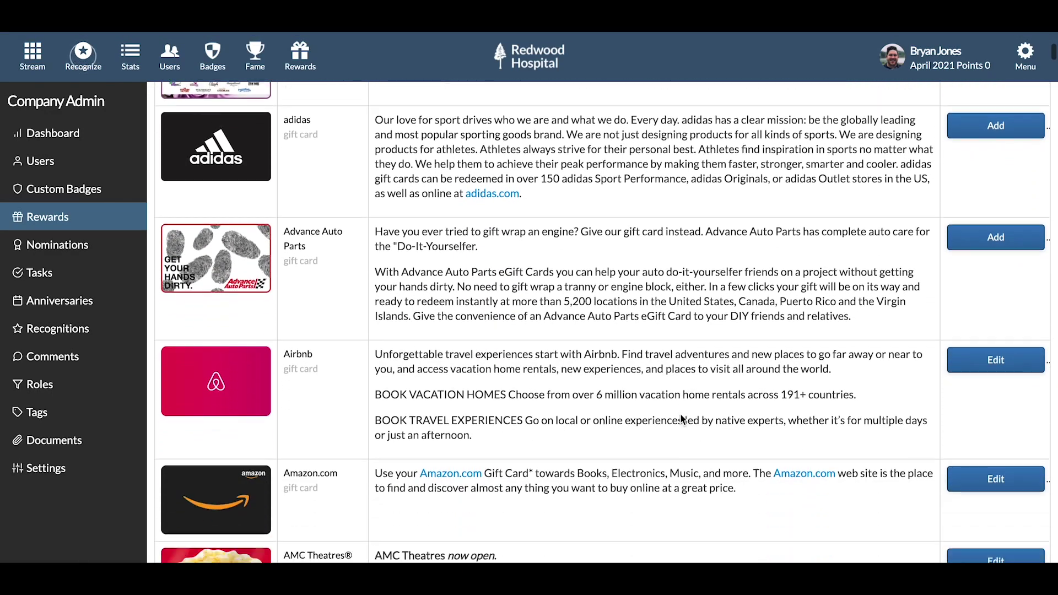
pyautogui.scroll(-7, 681, 419)
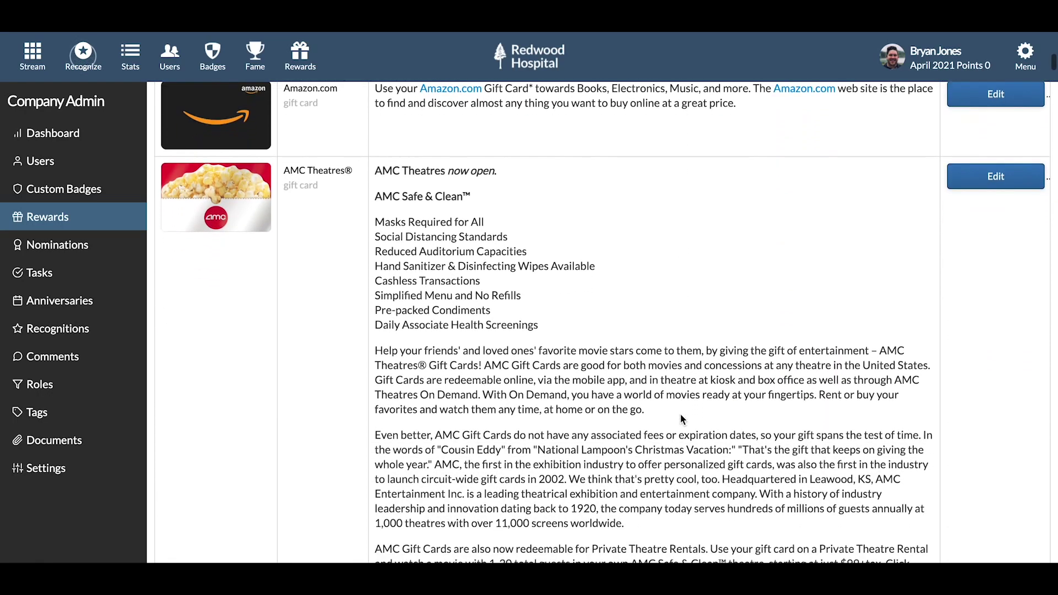
pyautogui.scroll(-10, 681, 419)
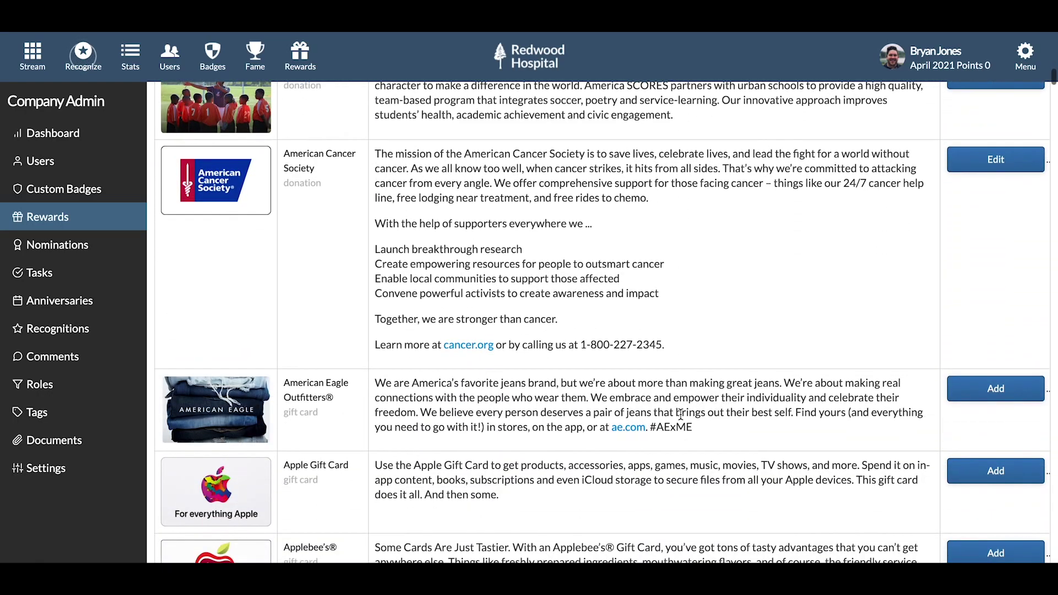
pyautogui.scroll(-3, 680, 414)
pyautogui.click(995, 321)
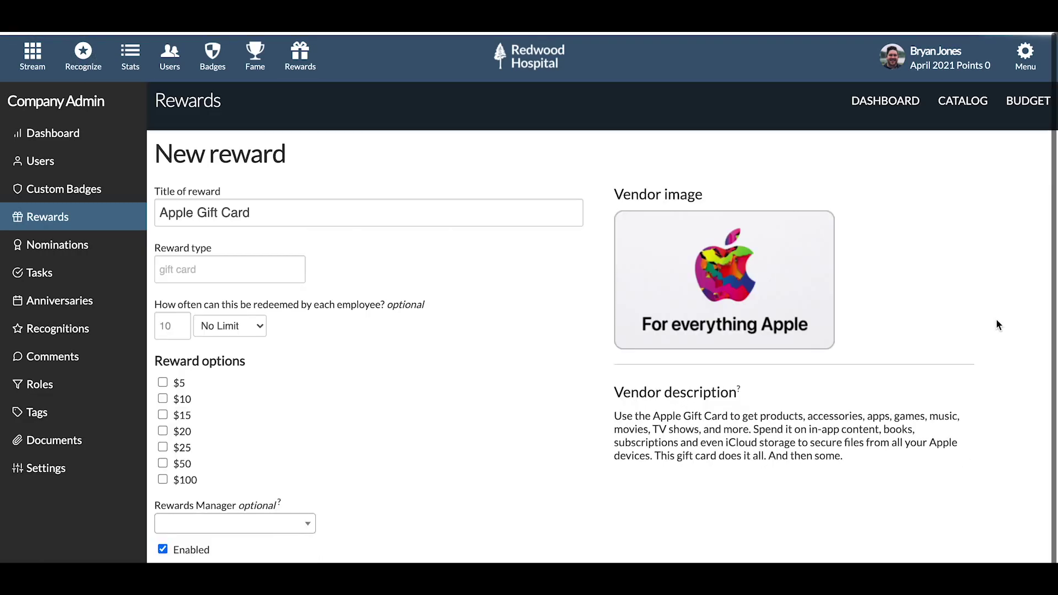
# Offer the Apple Gift Card in $100 and $50 amounts, leaving Rewards Manager unassigned.
pyautogui.scroll(-2, 426, 415)
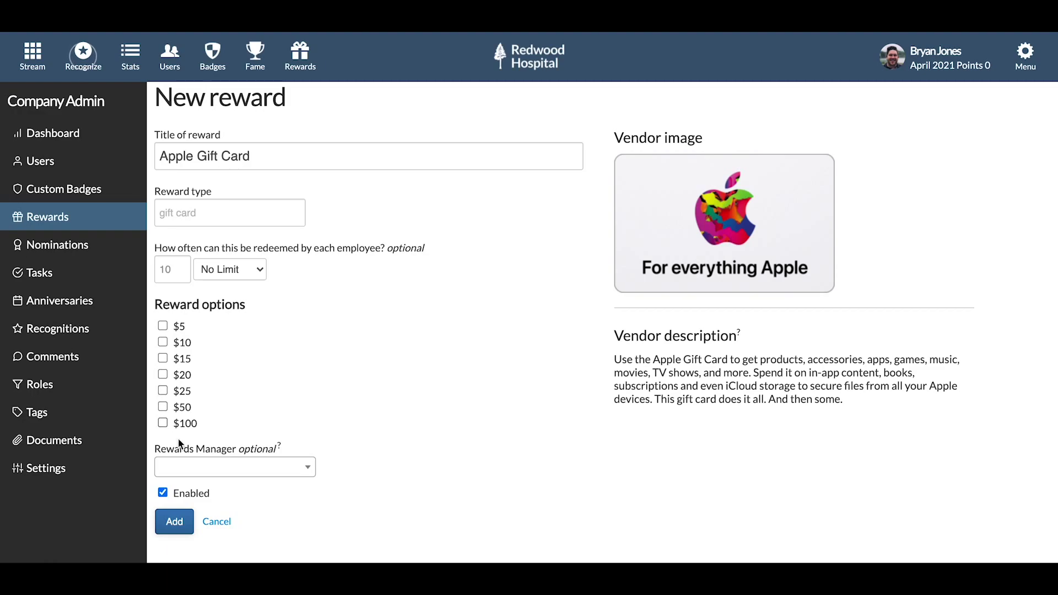
pyautogui.click(270, 465)
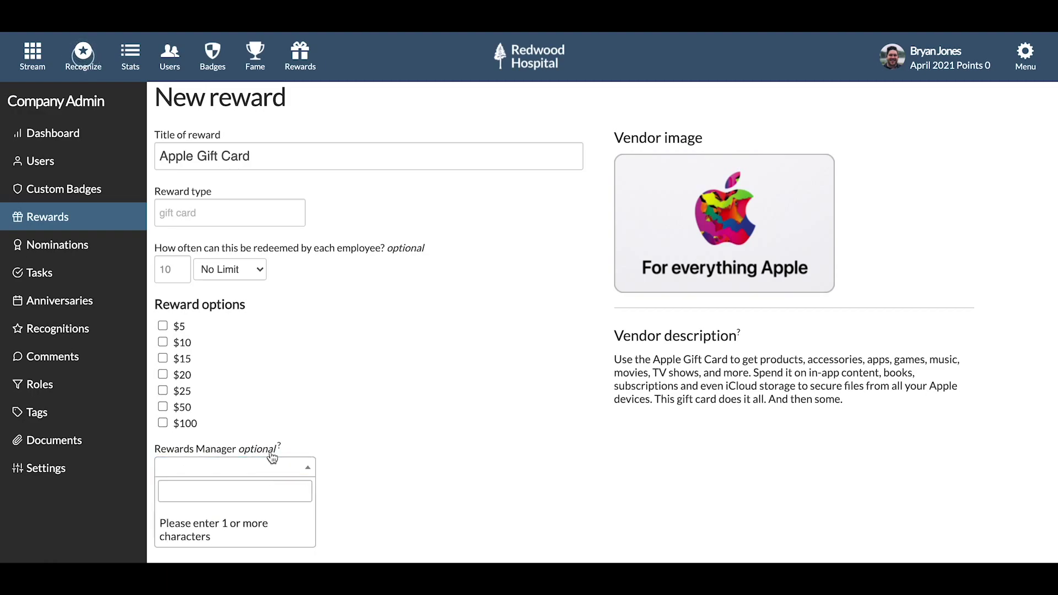
pyautogui.click(278, 424)
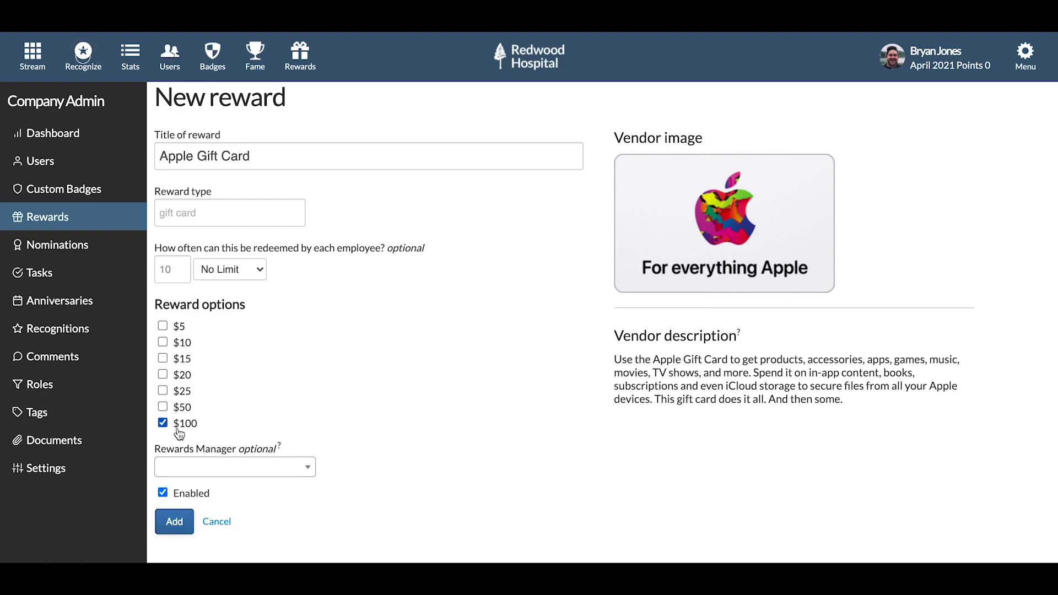
pyautogui.click(163, 391)
# Save the Apple Gift Card reward and read the FAQ article on viewing the rewards catalog.
pyautogui.click(175, 533)
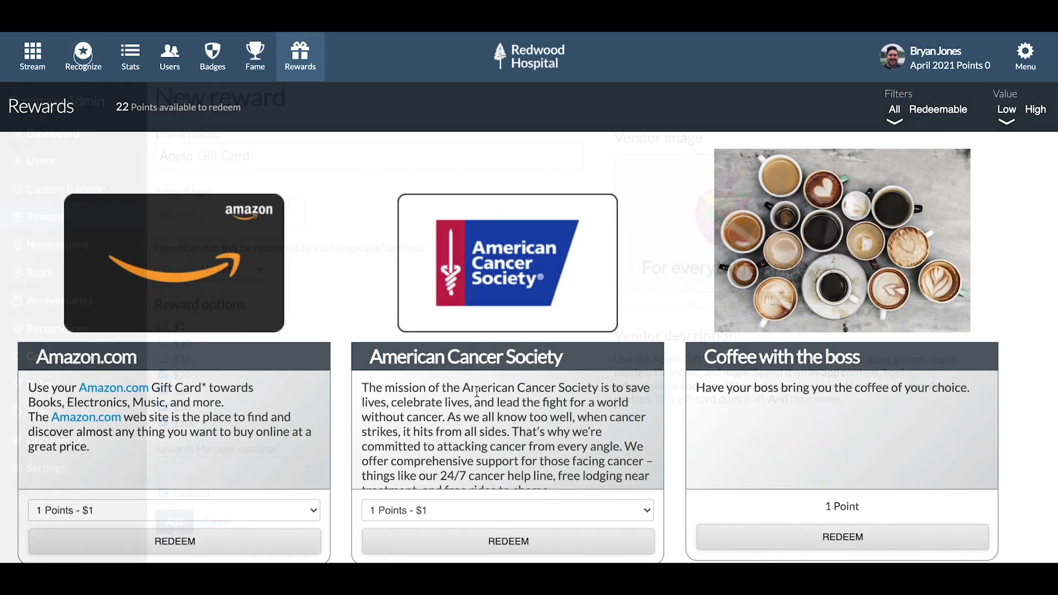
pyautogui.scroll(-3, 477, 391)
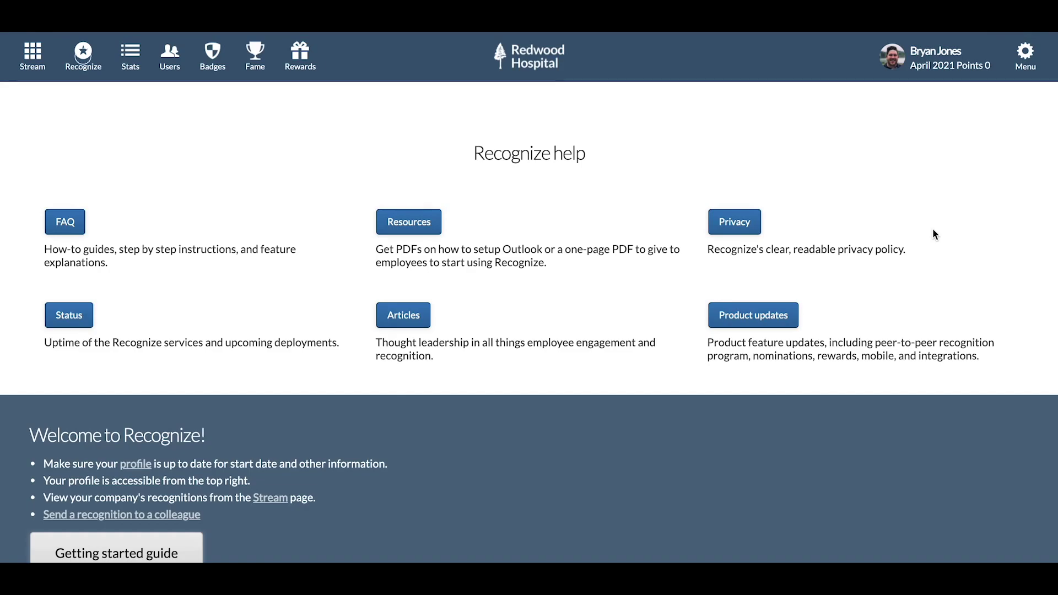
pyautogui.click(62, 228)
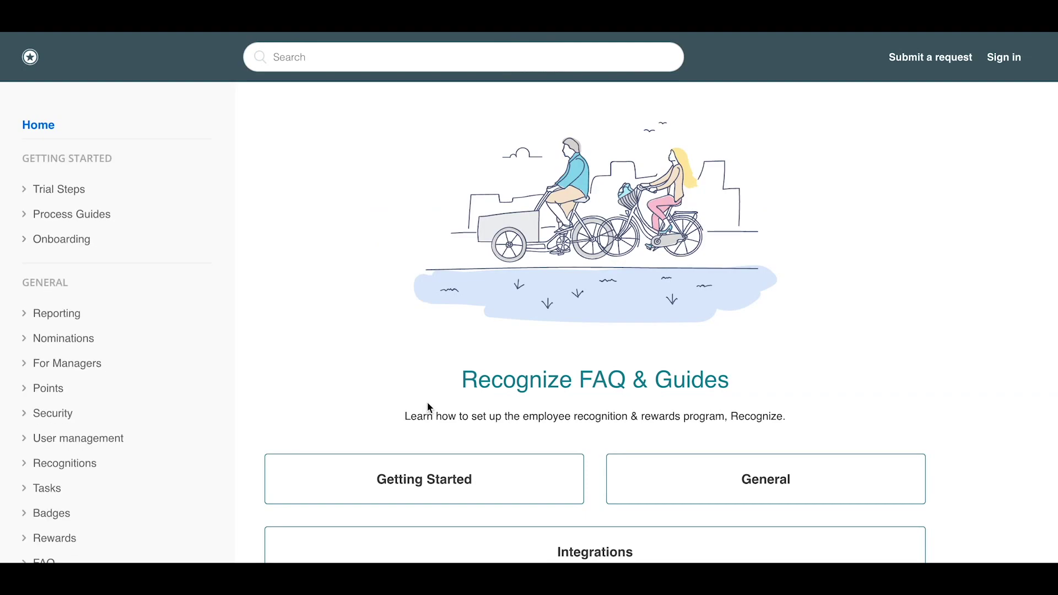
pyautogui.scroll(-2, 430, 407)
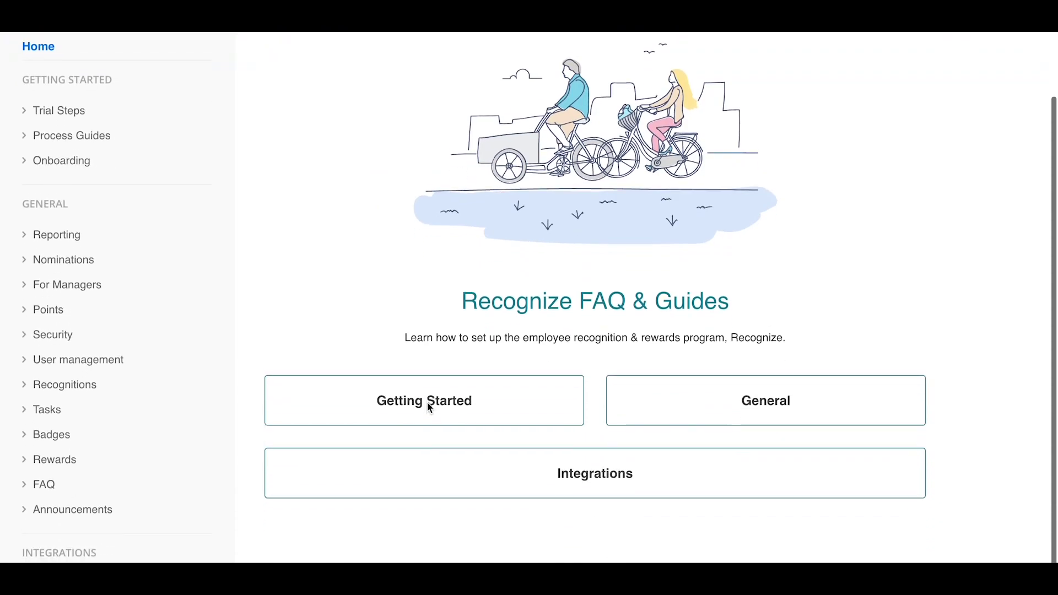
pyautogui.scroll(-1, 428, 408)
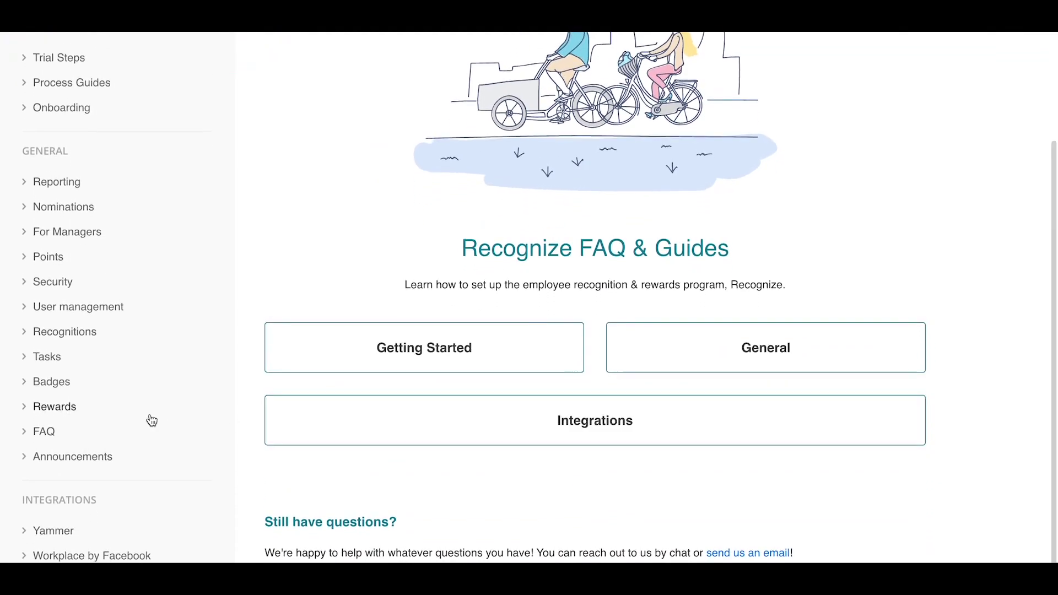
pyautogui.click(59, 408)
pyautogui.click(71, 428)
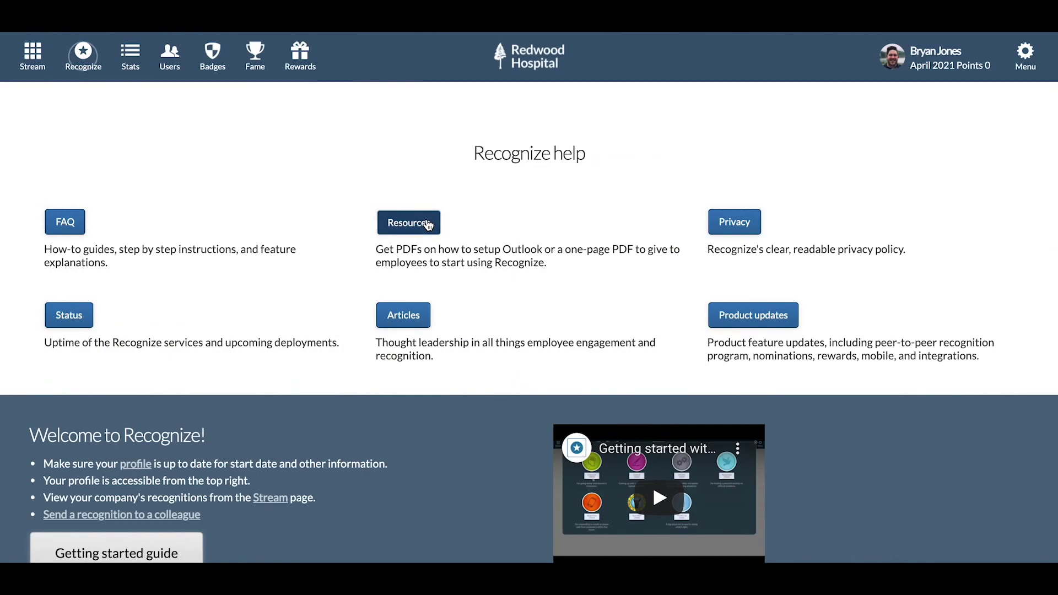
# Open the Launch Checklist PDF under Getting Started on the Resources page.
pyautogui.click(428, 224)
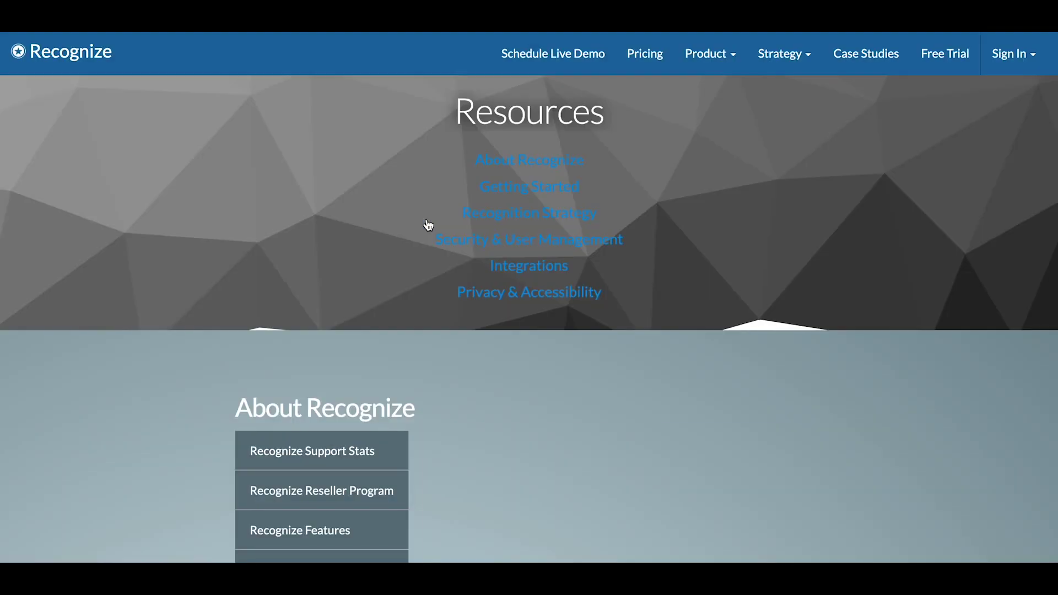
pyautogui.scroll(-4, 431, 371)
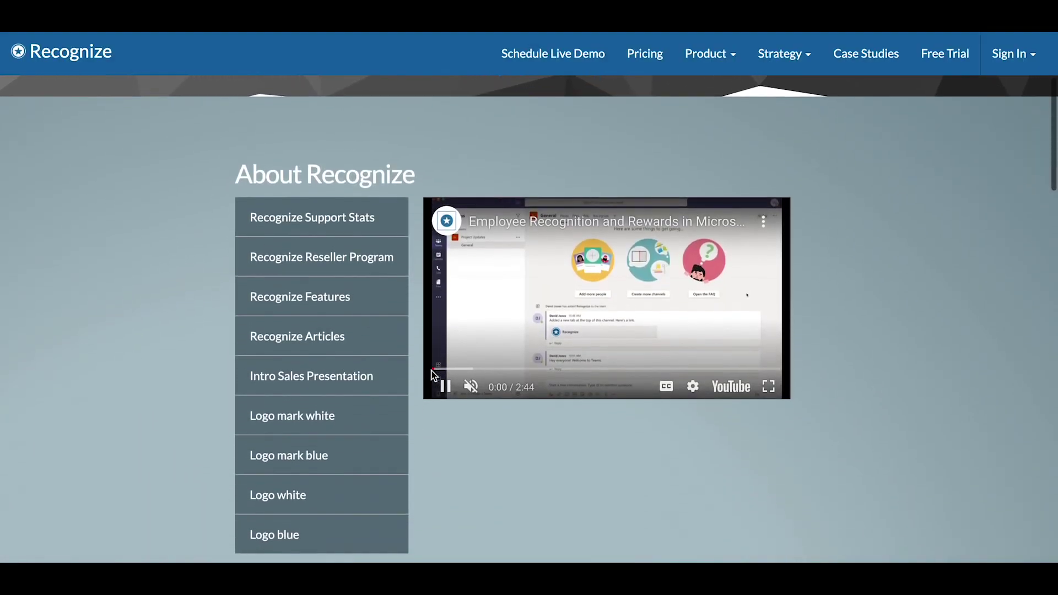
pyautogui.scroll(-3, 432, 374)
pyautogui.scroll(-6, 431, 375)
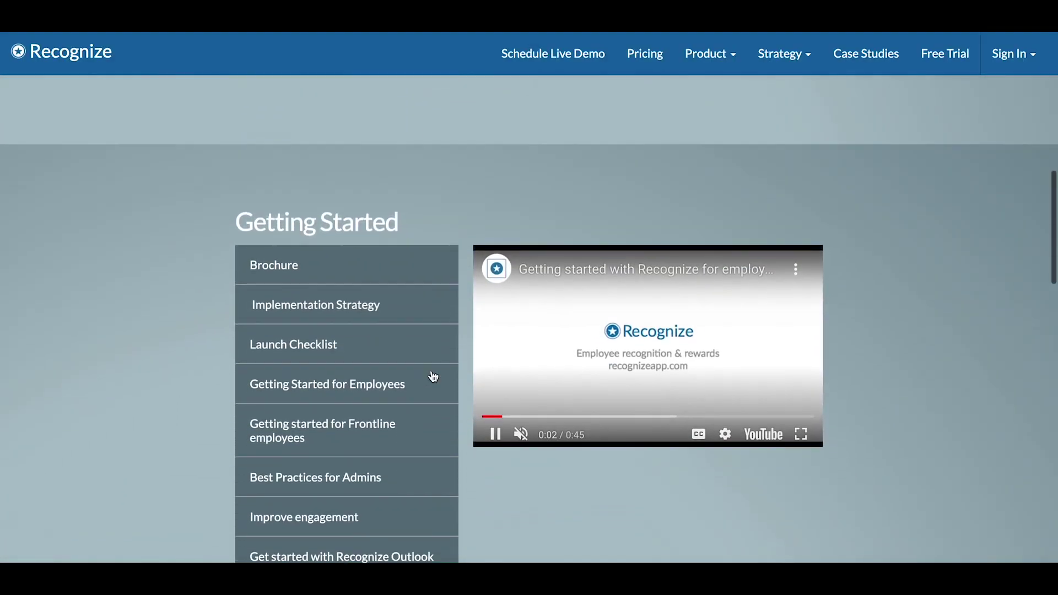
pyautogui.scroll(-1, 433, 377)
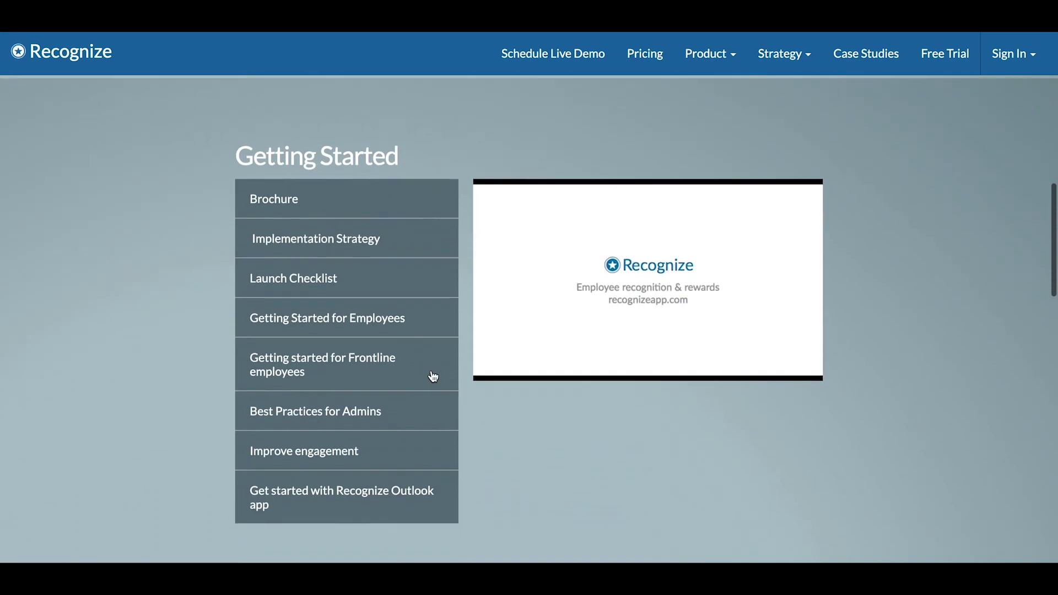
pyautogui.click(291, 281)
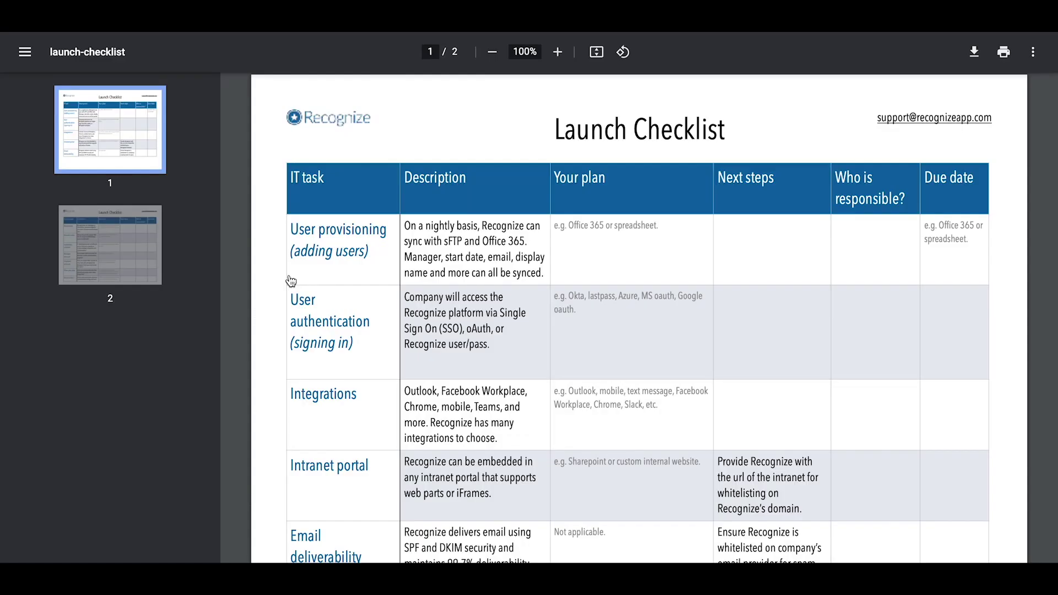
pyautogui.scroll(-10, 291, 281)
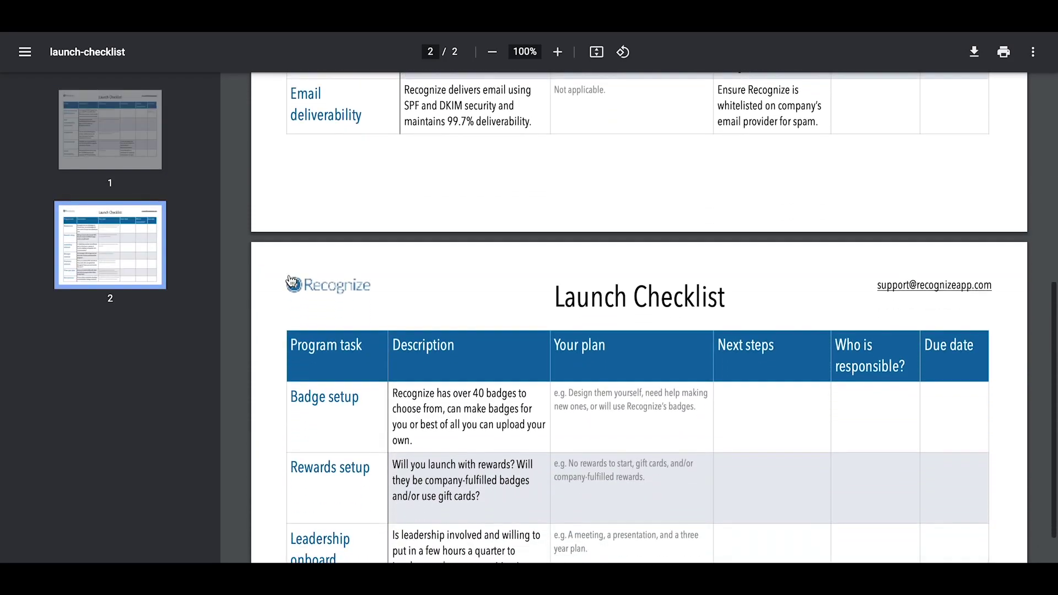
pyautogui.scroll(-1, 291, 281)
pyautogui.scroll(10, 289, 283)
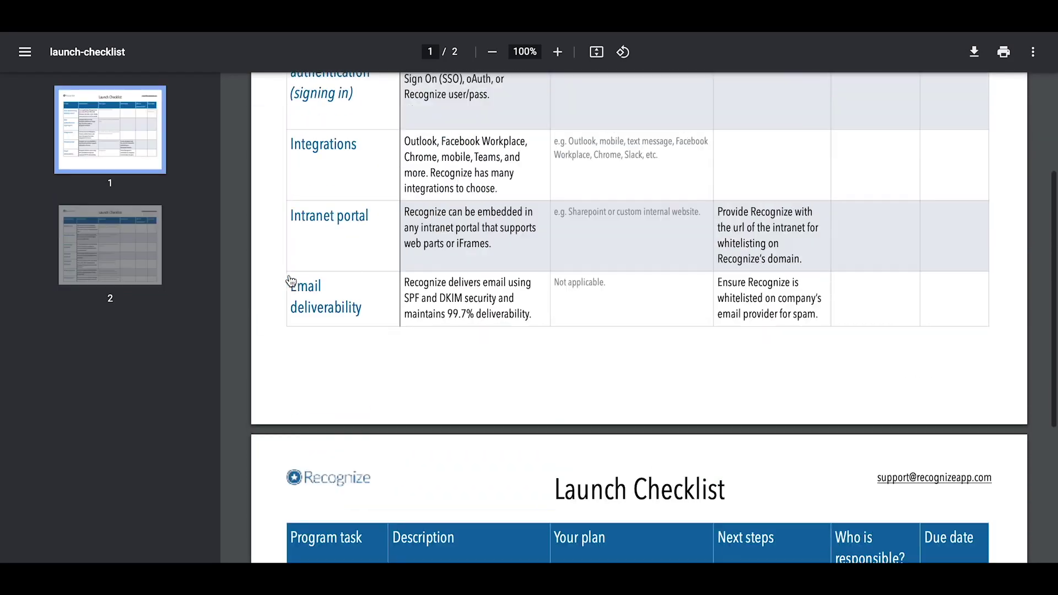